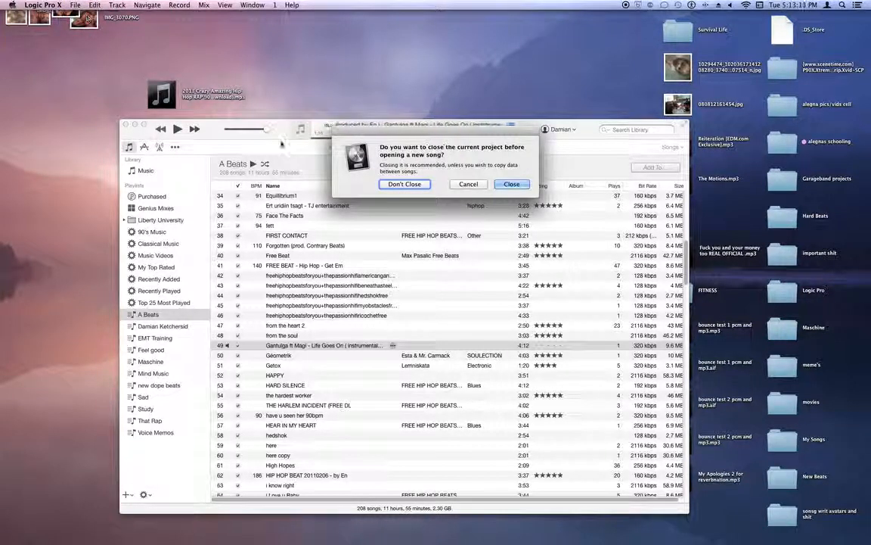
- Start a new project without closing the current one, and open the audio device preferences from the new-track dialog
left_click(408, 186)
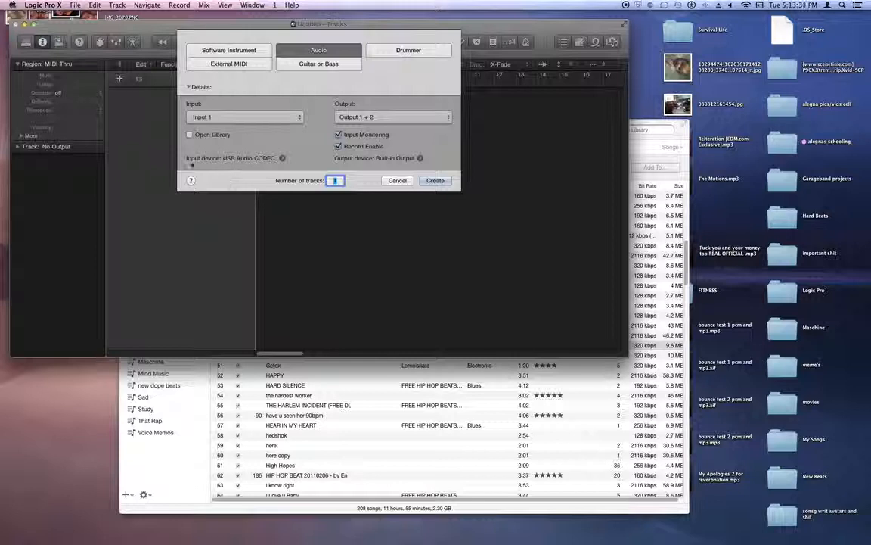
left_click(283, 158)
left_click_drag(115, 130, 126, 166)
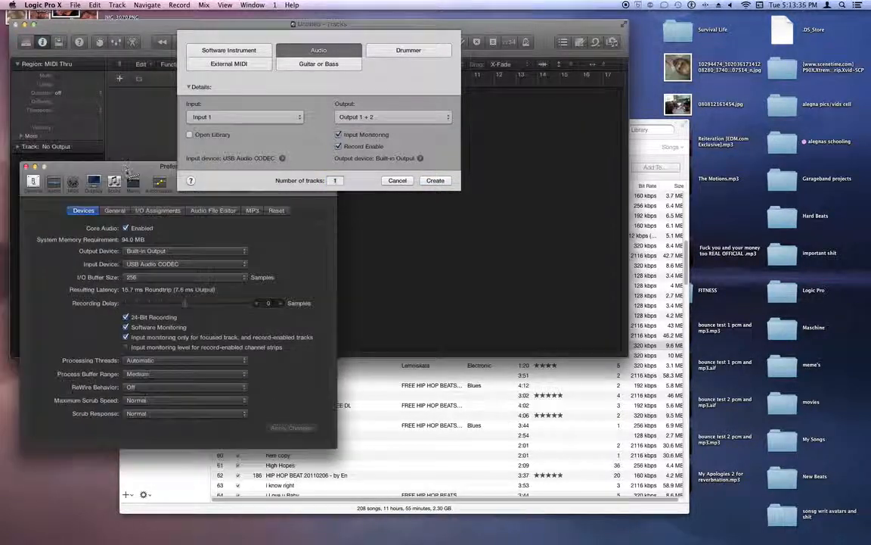
- Create one audio track using the USB Audio CODEC input device with Input 1 and Output 1 + 2
left_click(151, 264)
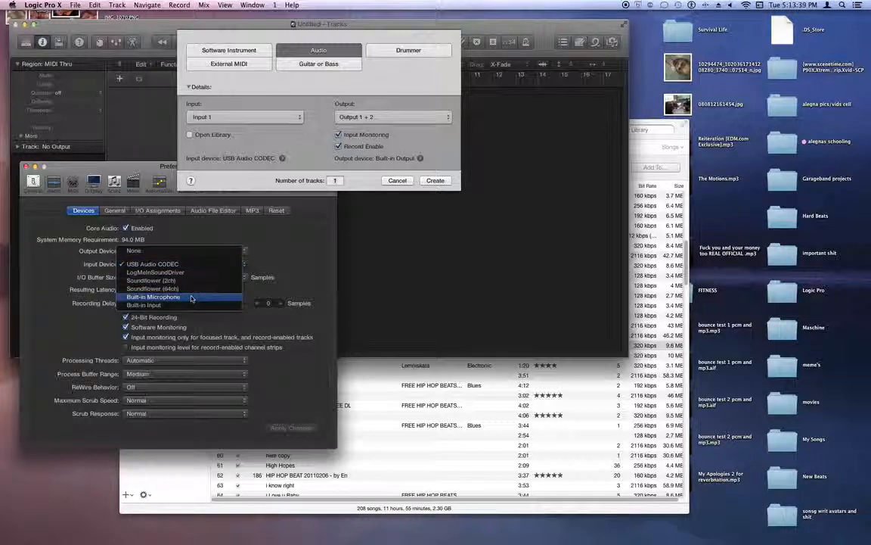
left_click(281, 255)
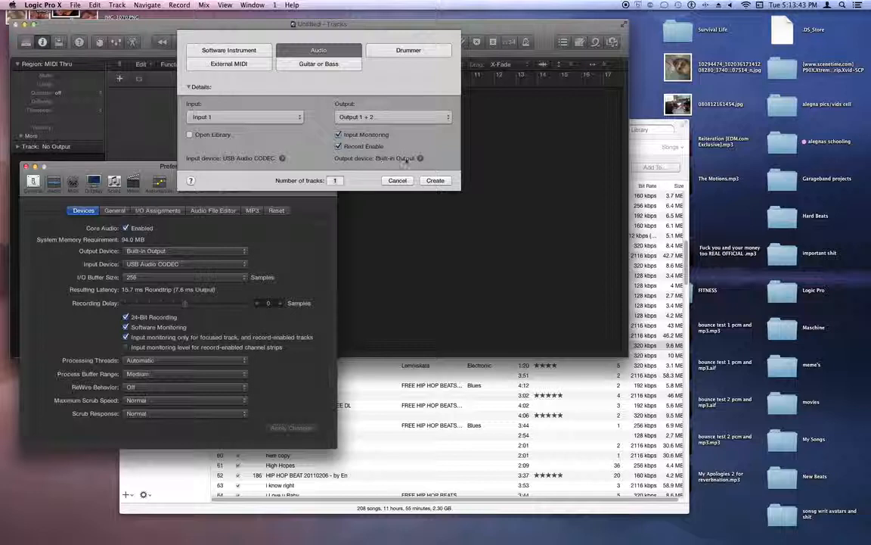
left_click(428, 182)
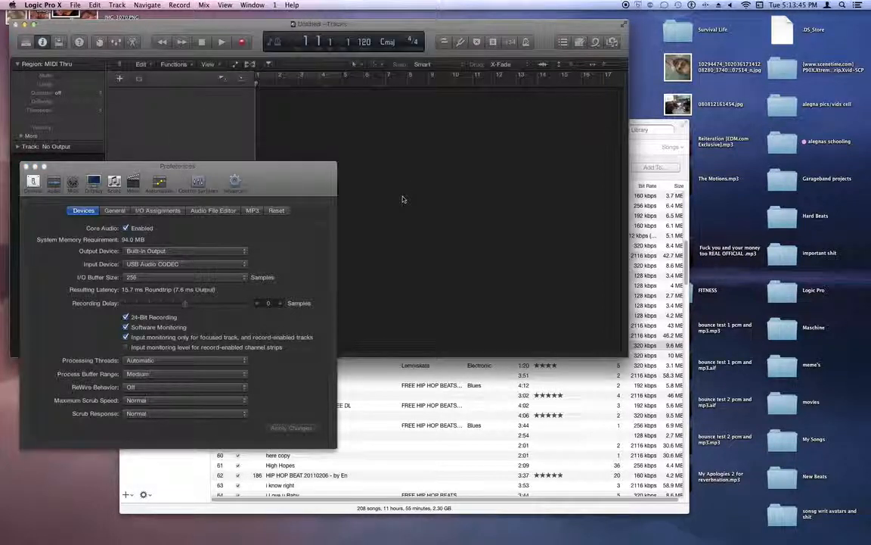
- Set the I/O buffer size to 512 samples
left_click_drag(27, 171, 68, 170)
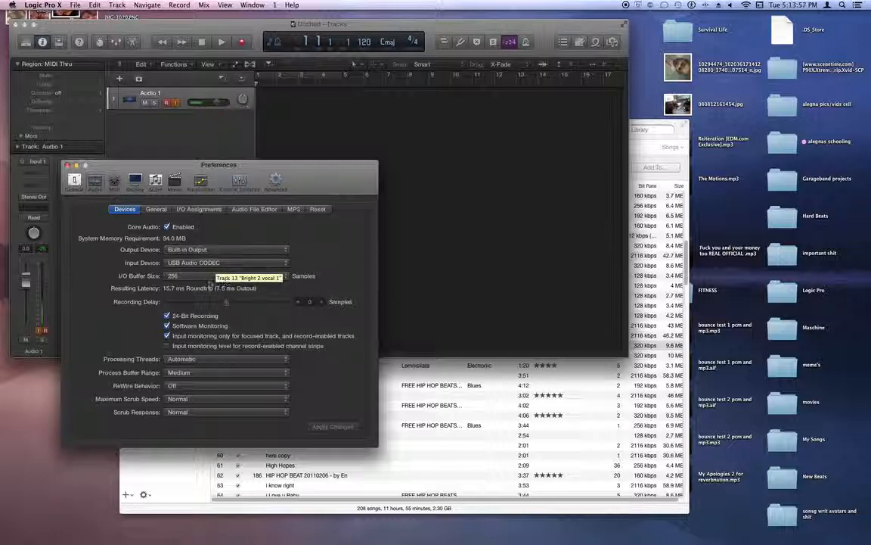
left_click(183, 282)
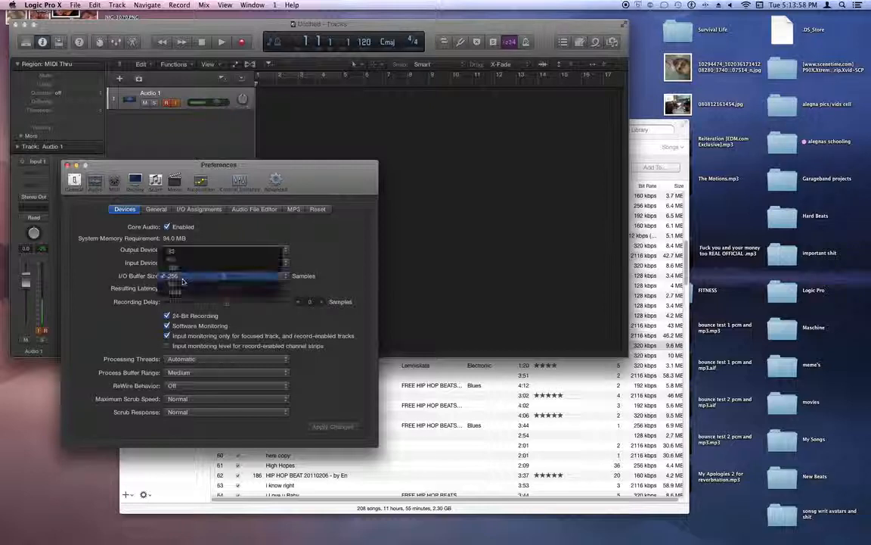
left_click(186, 286)
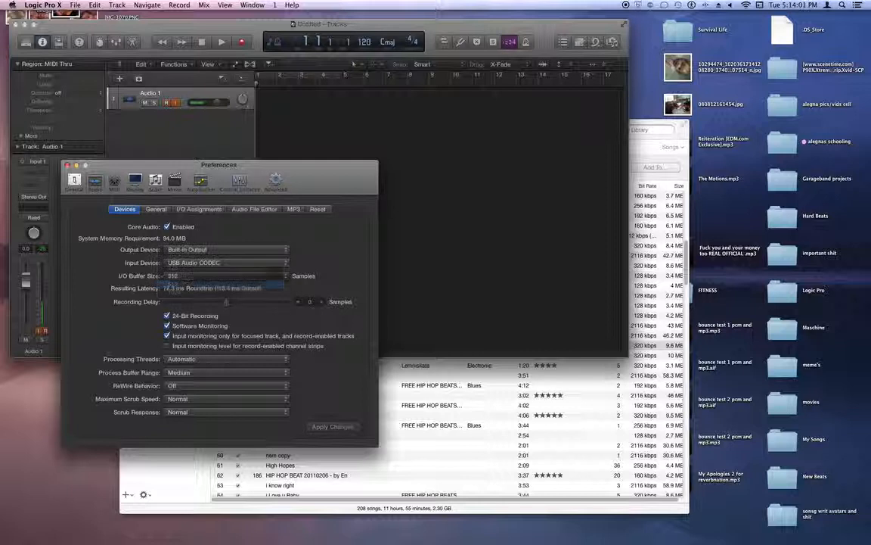
- Set the I/O buffer size to 256 samples
left_click(178, 276)
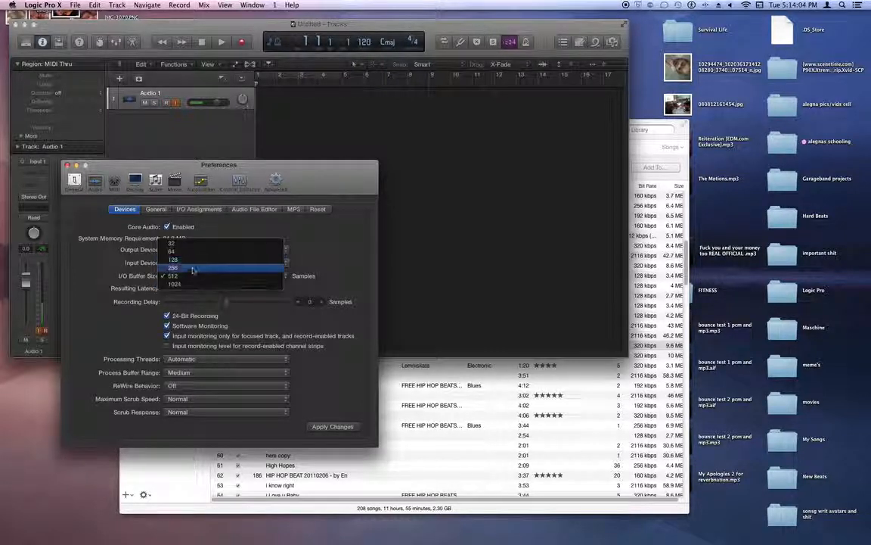
left_click(191, 261)
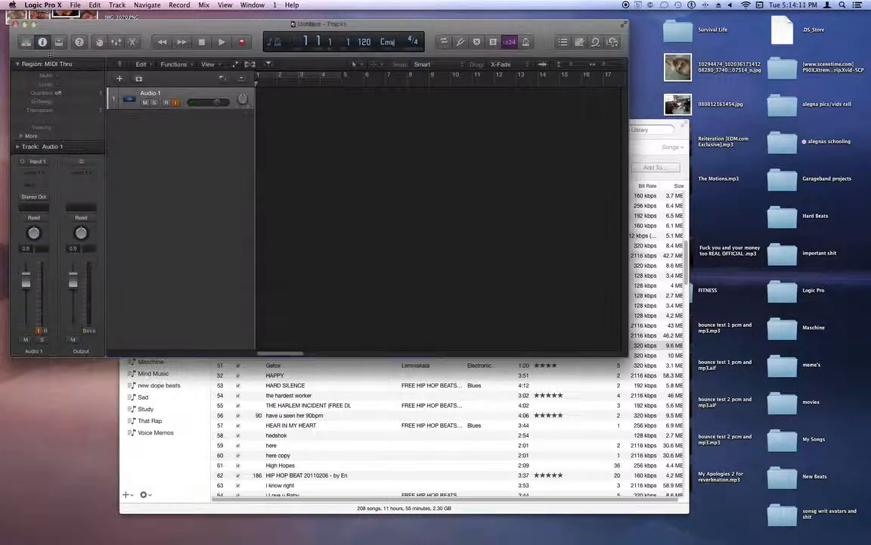
- Initialize all key commands in the Key Commands editor and close it
left_click(42, 5)
mouse_move(59, 30)
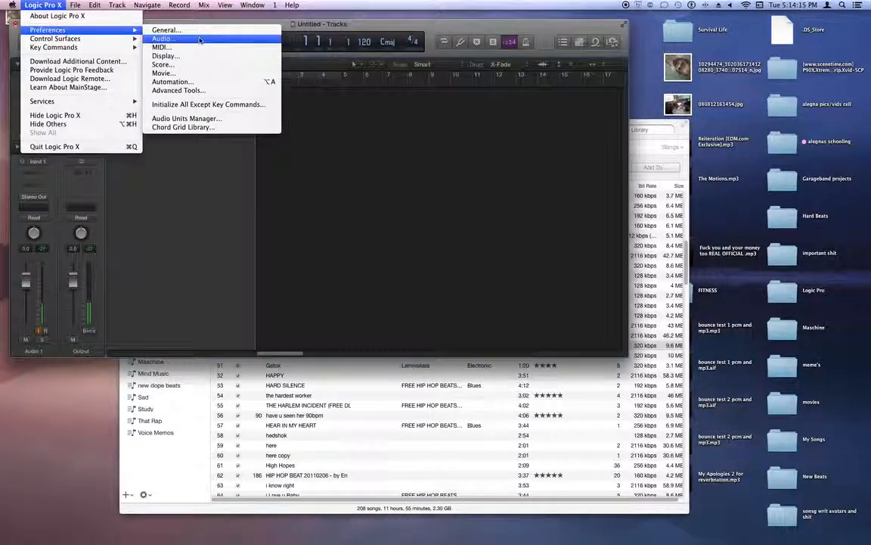
mouse_move(99, 47)
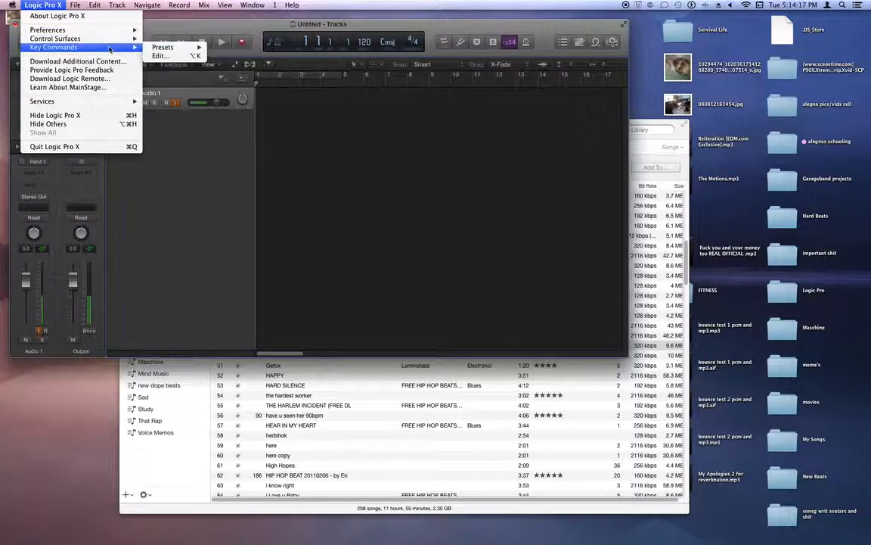
mouse_move(189, 49)
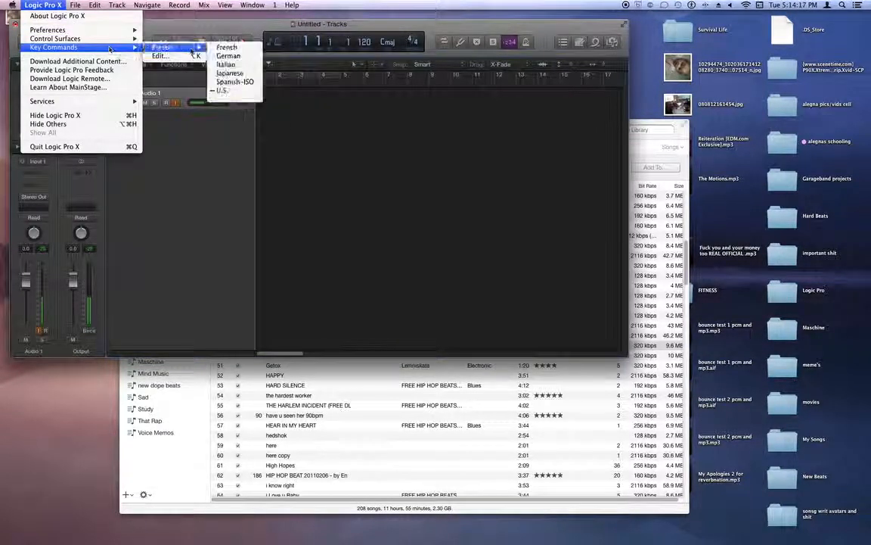
left_click(189, 57)
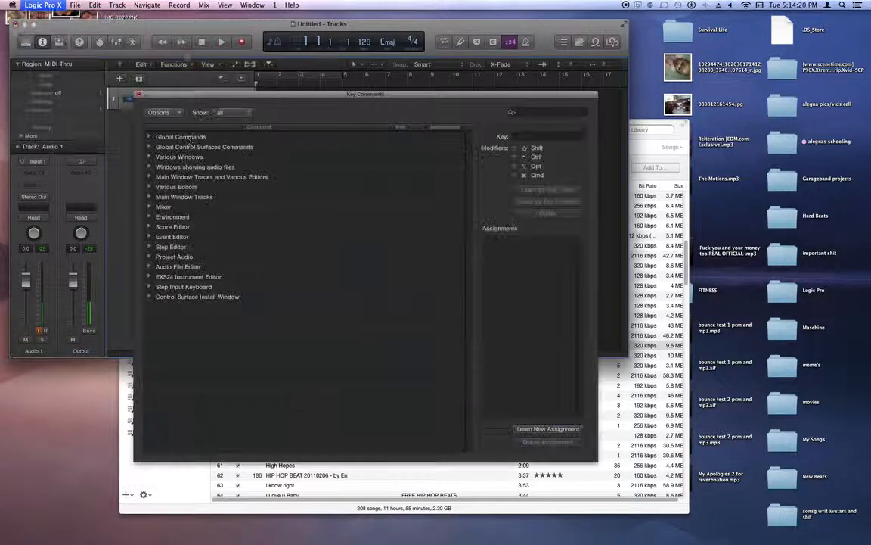
left_click(161, 113)
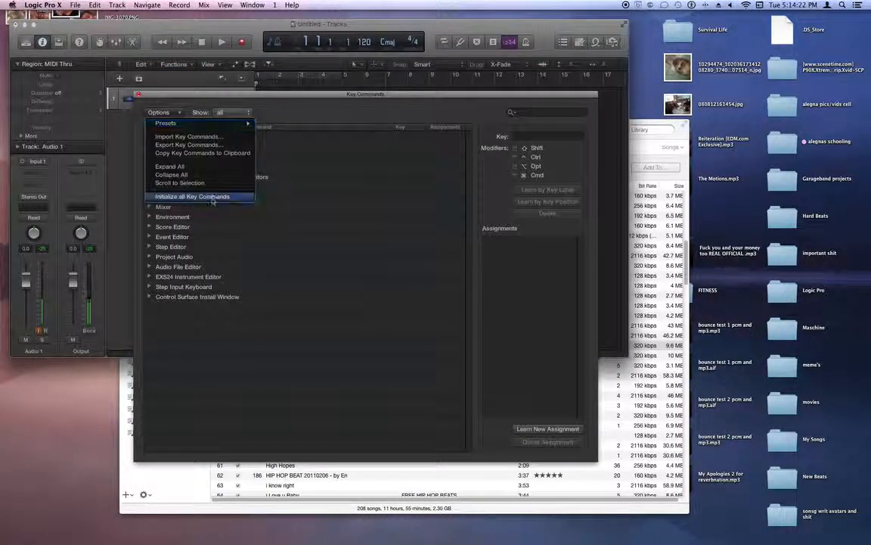
left_click(212, 198)
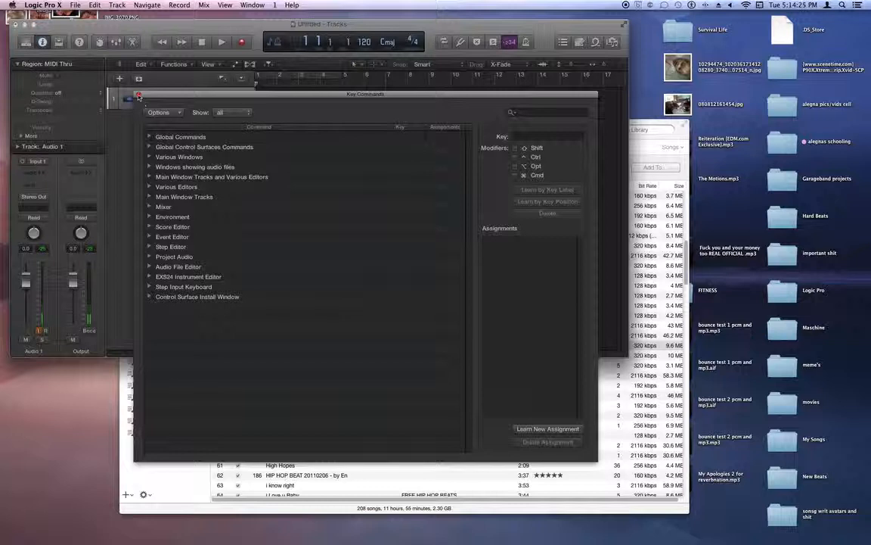
left_click(139, 95)
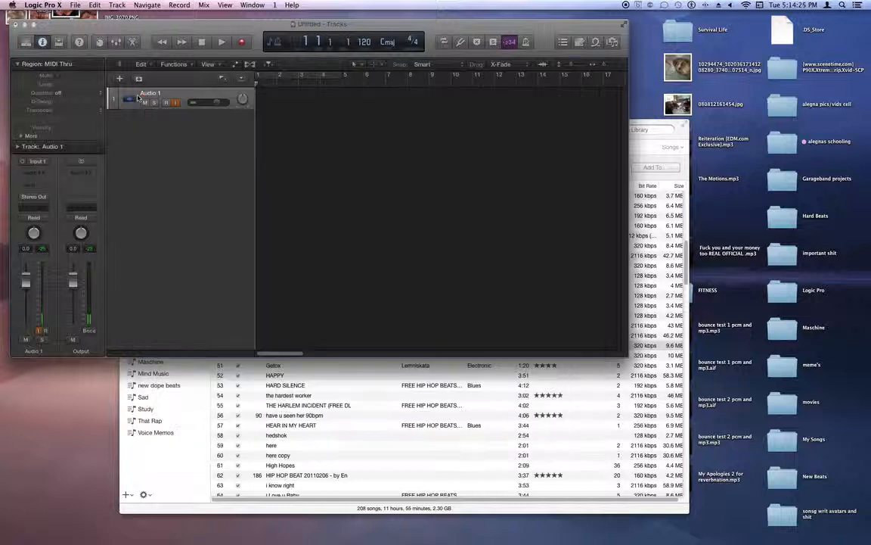
- Load the U.S. key command preset
left_click(71, 5)
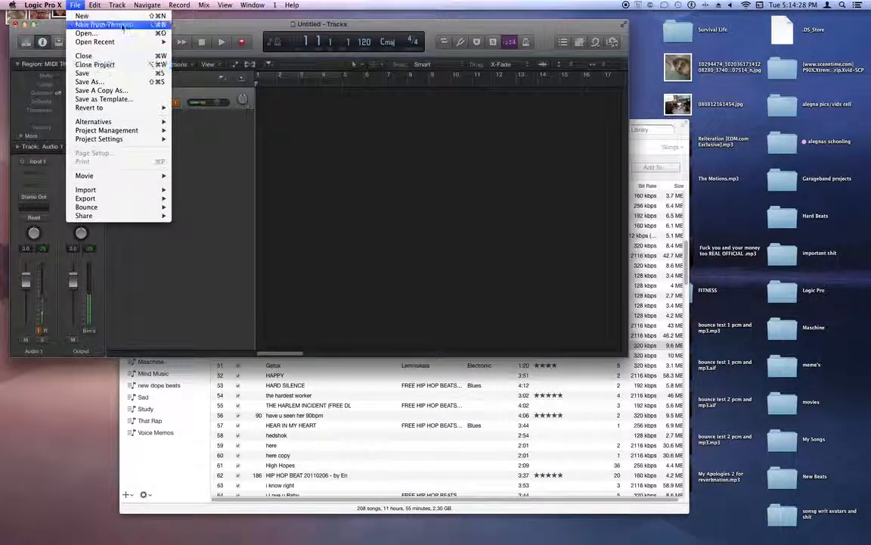
mouse_move(43, 6)
mouse_move(84, 47)
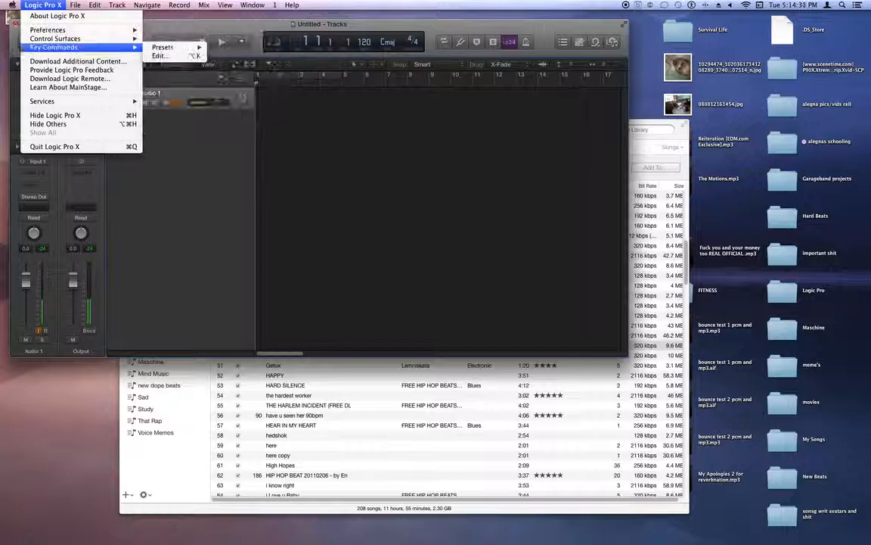
mouse_move(177, 48)
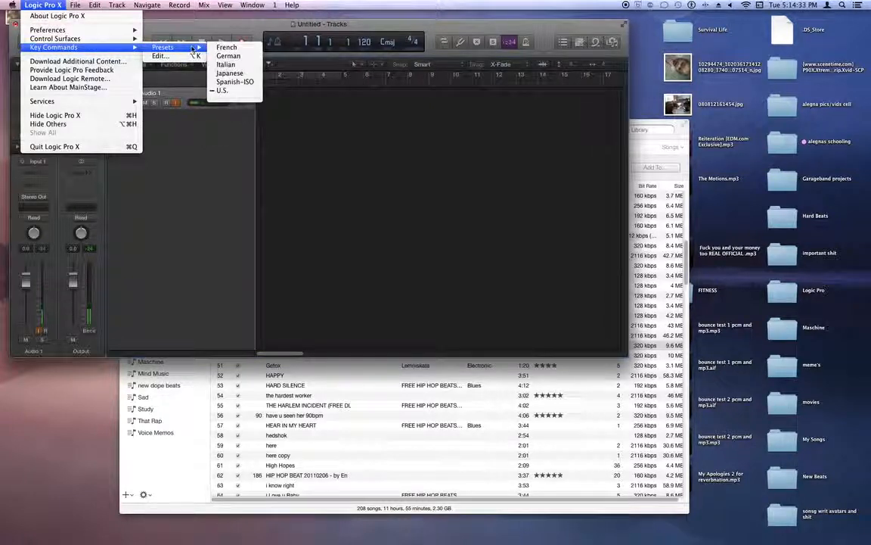
left_click(249, 92)
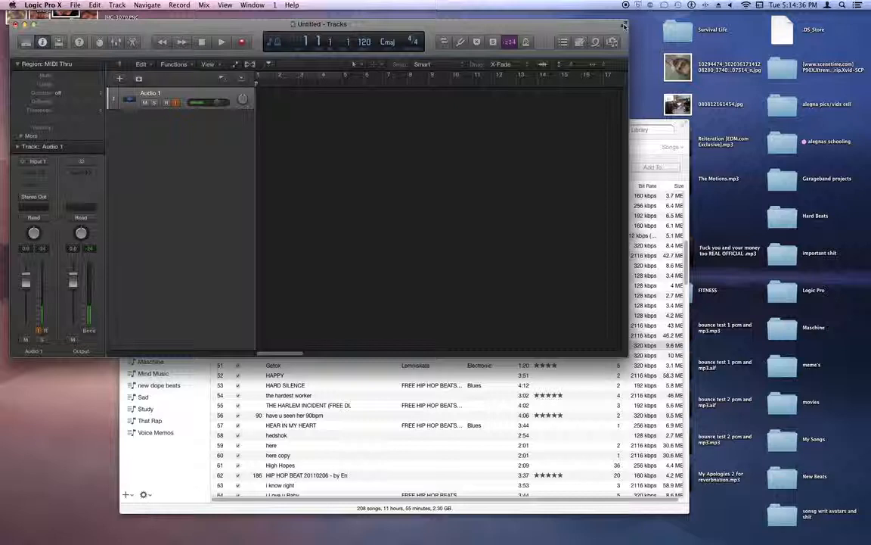
- Import the song 'Gantulga ft Magi - Life Goes On' from iTunes into the project as a new audio track
left_click_drag(649, 124, 696, 230)
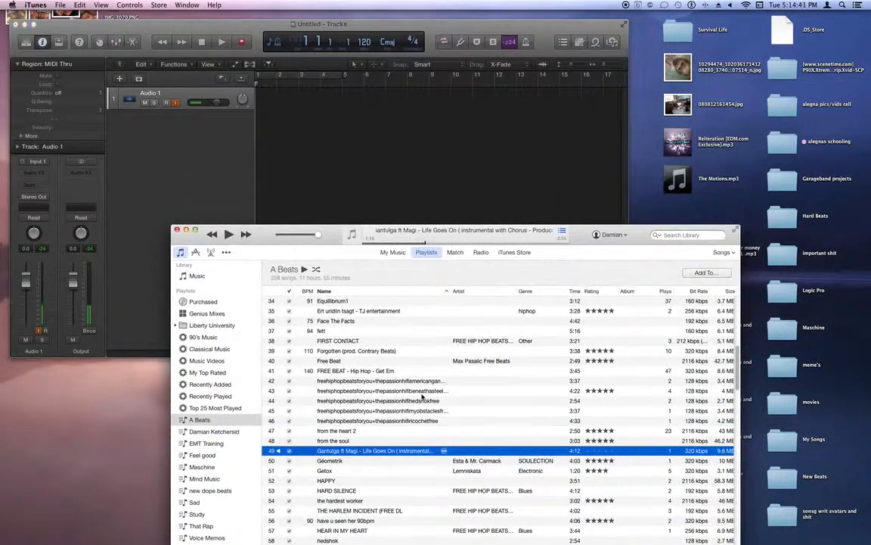
left_click_drag(221, 293, 277, 161)
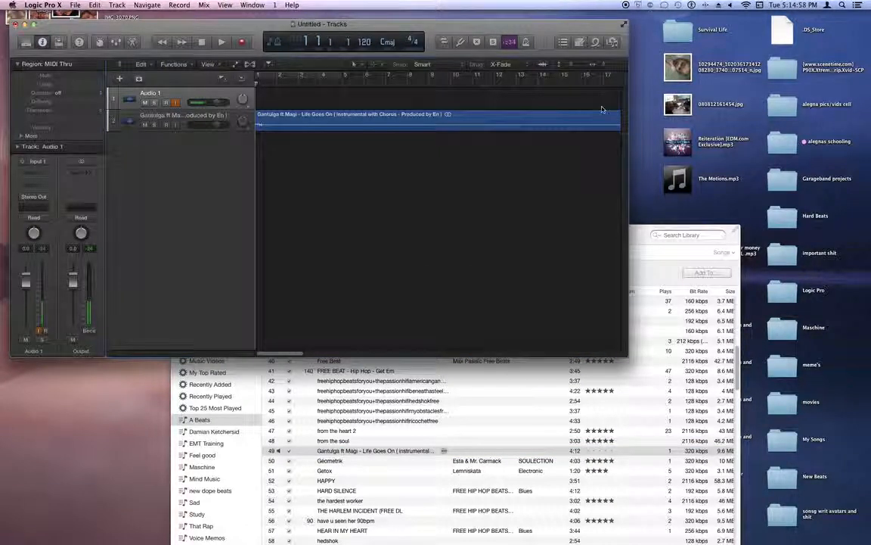
left_click(624, 24)
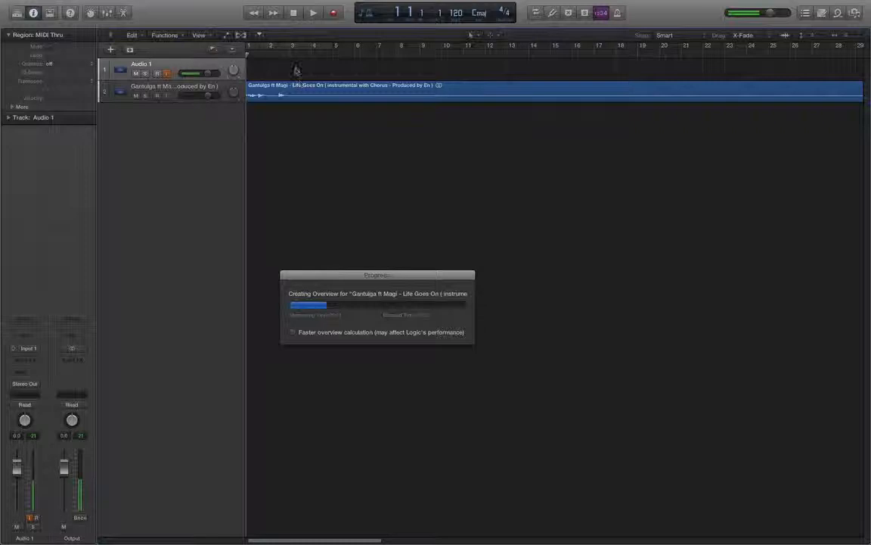
- Select the Audio 1 track and review its input options on the channel strip
left_click(162, 90)
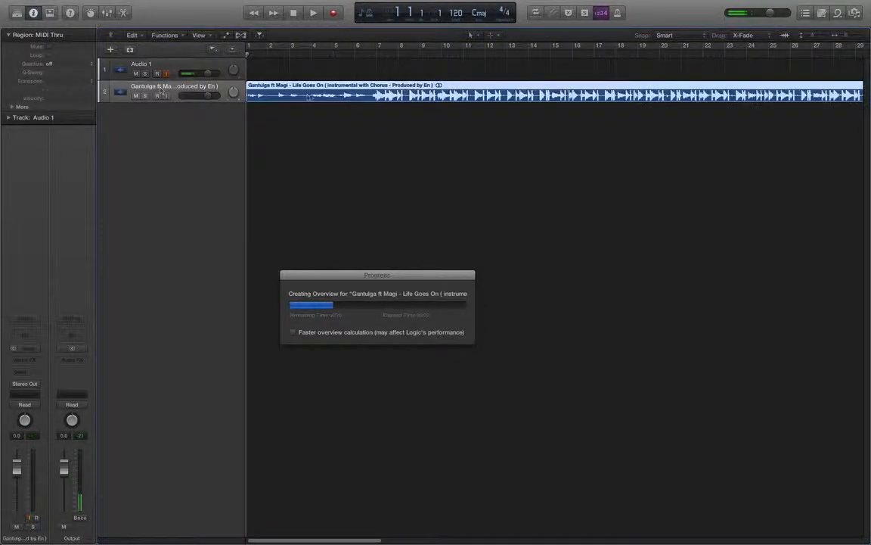
left_click(194, 65)
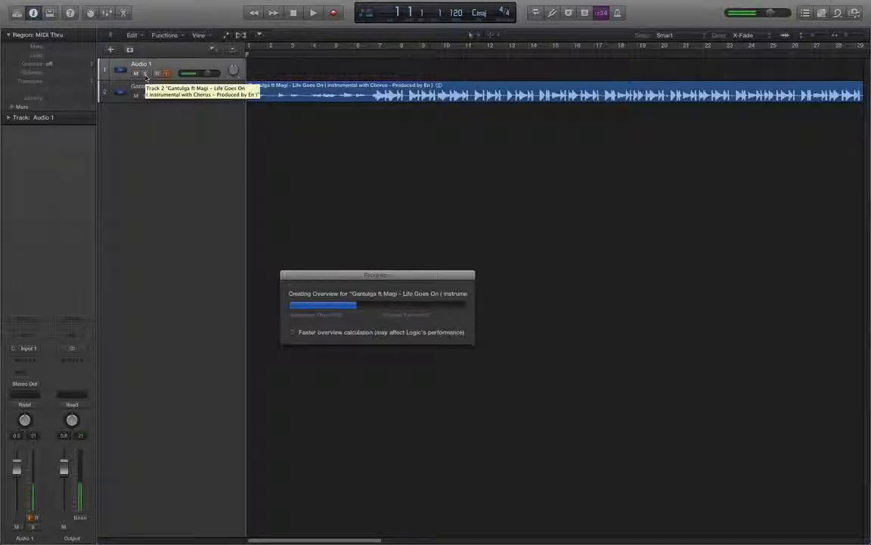
left_click(158, 74)
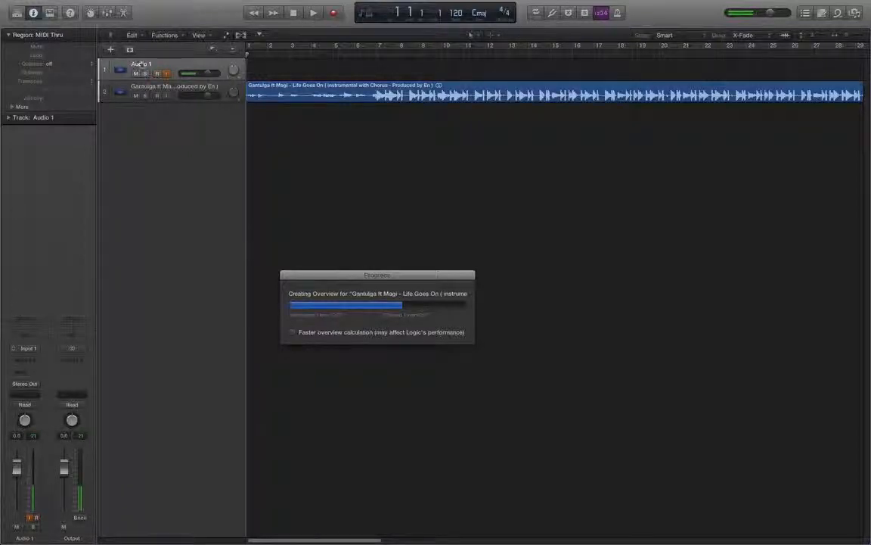
left_click(144, 88)
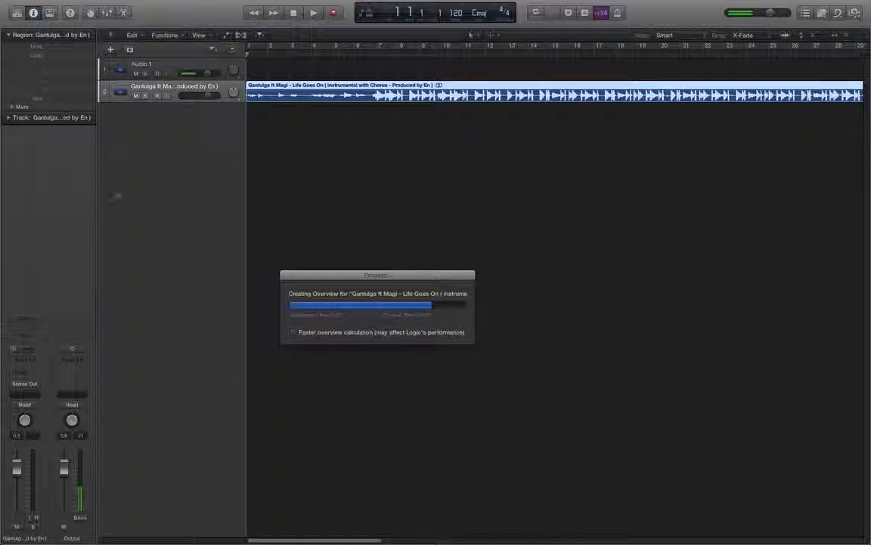
left_click(143, 63)
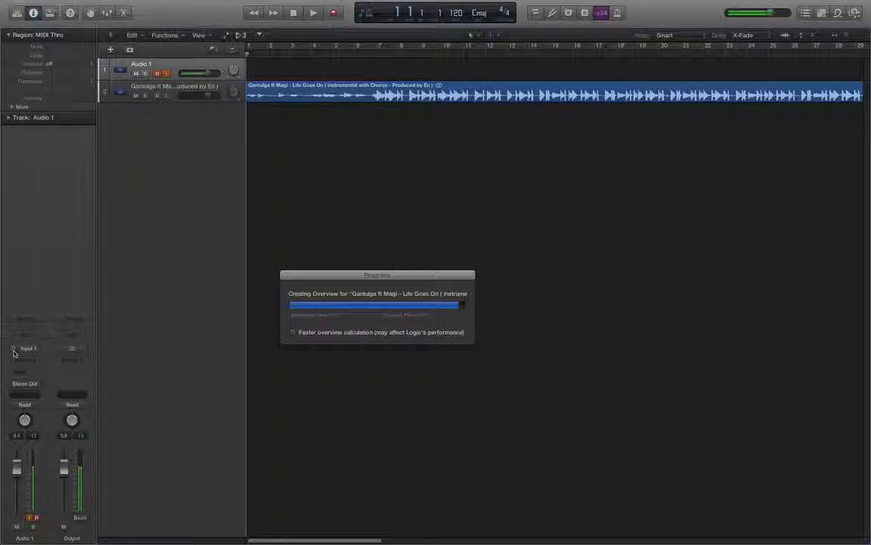
left_click(31, 349)
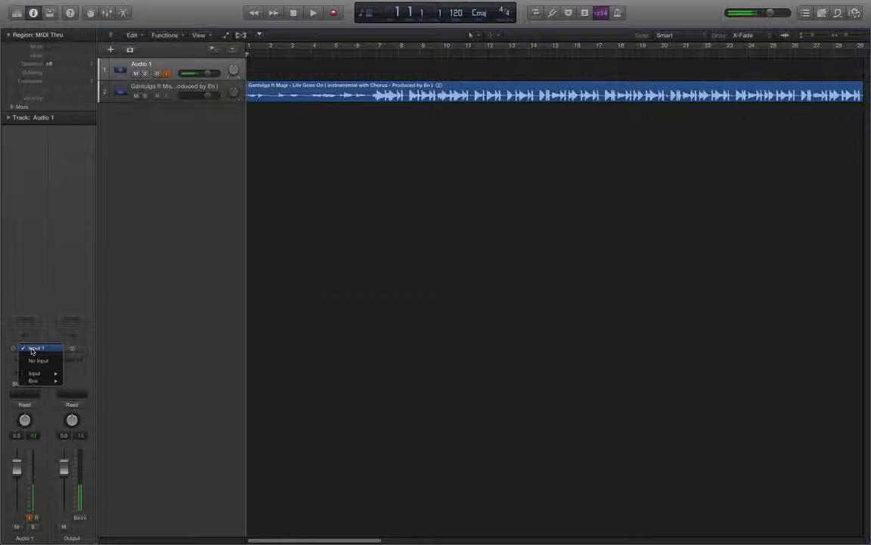
mouse_move(52, 374)
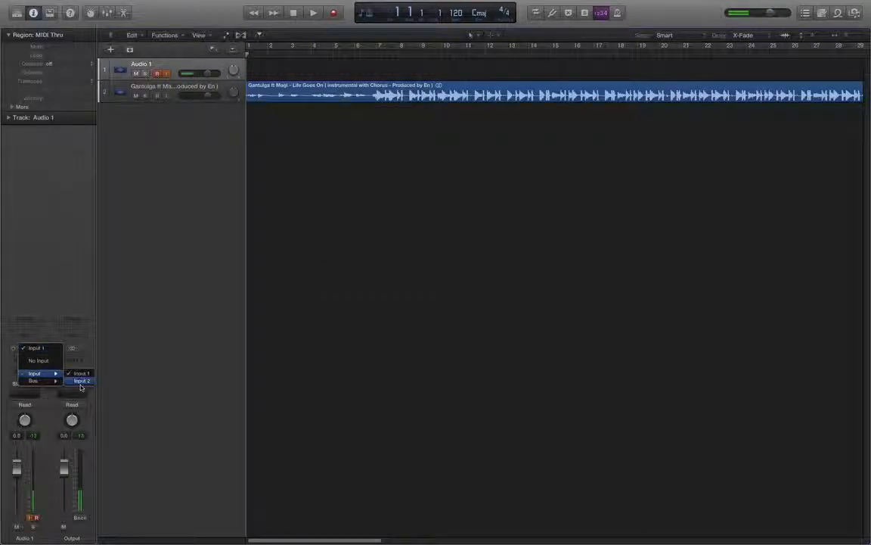
left_click(16, 356)
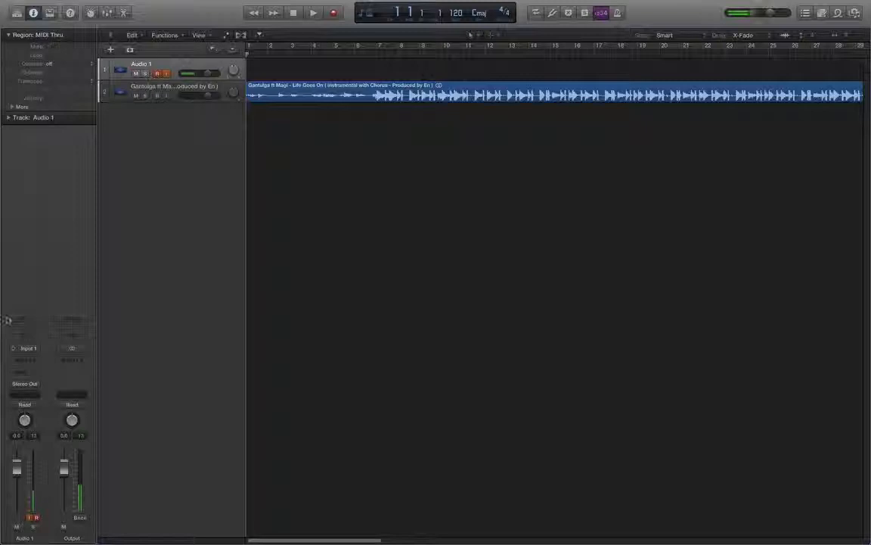
- Add a send from Audio 1 to Bus 1 and insert a Compressor on its channel strip
left_click(27, 376)
mouse_move(52, 417)
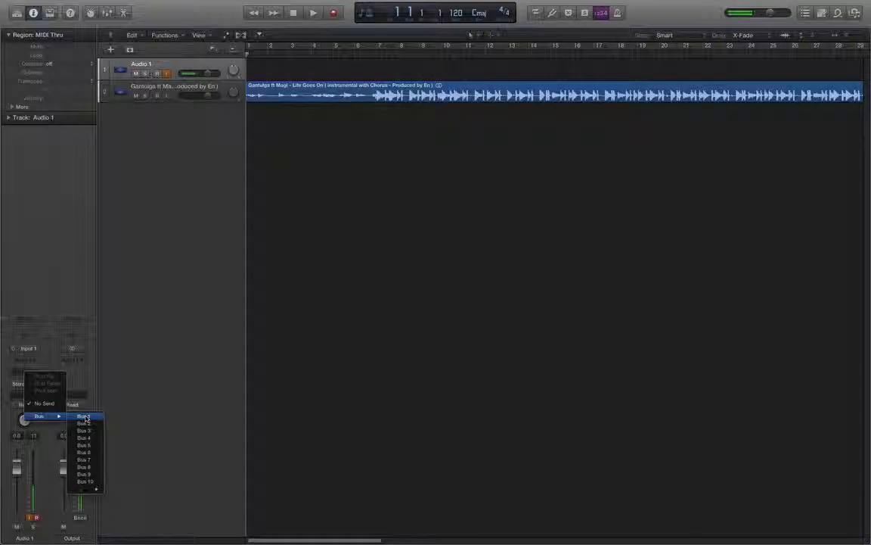
left_click(81, 417)
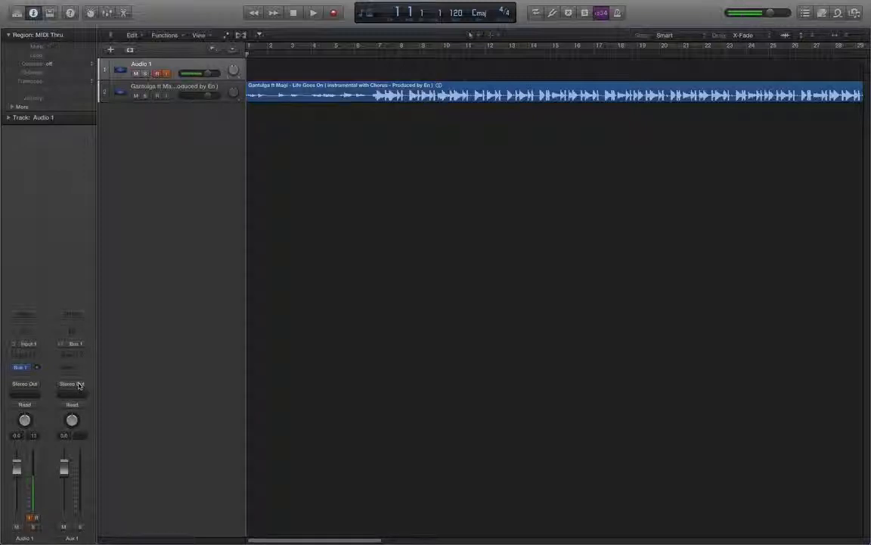
left_click(25, 322)
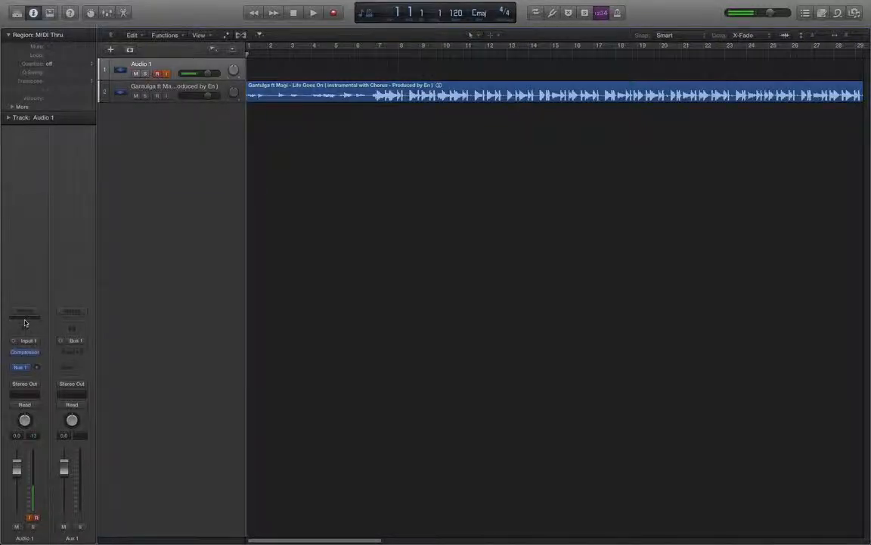
- Insert a Channel EQ after the Compressor on Audio 1 and open its window
left_click(25, 320)
left_click(25, 332)
left_click(25, 332)
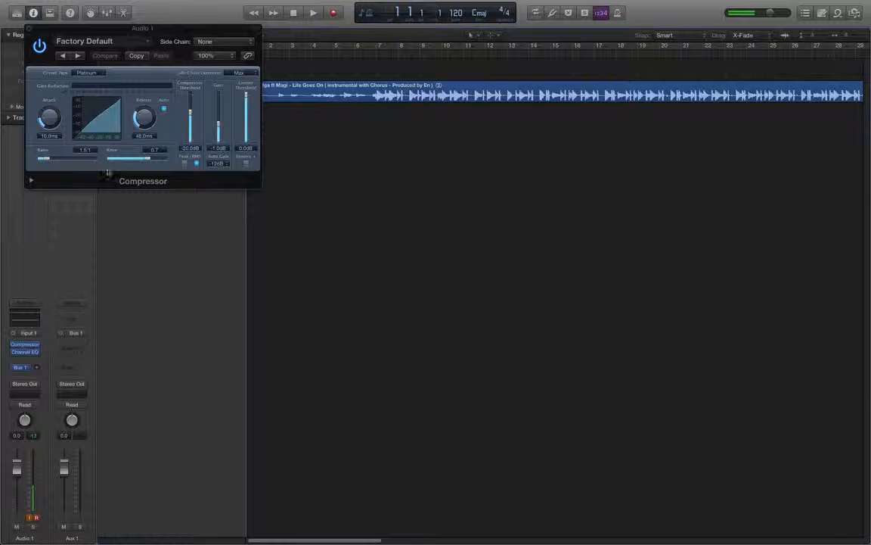
left_click_drag(102, 39, 348, 144)
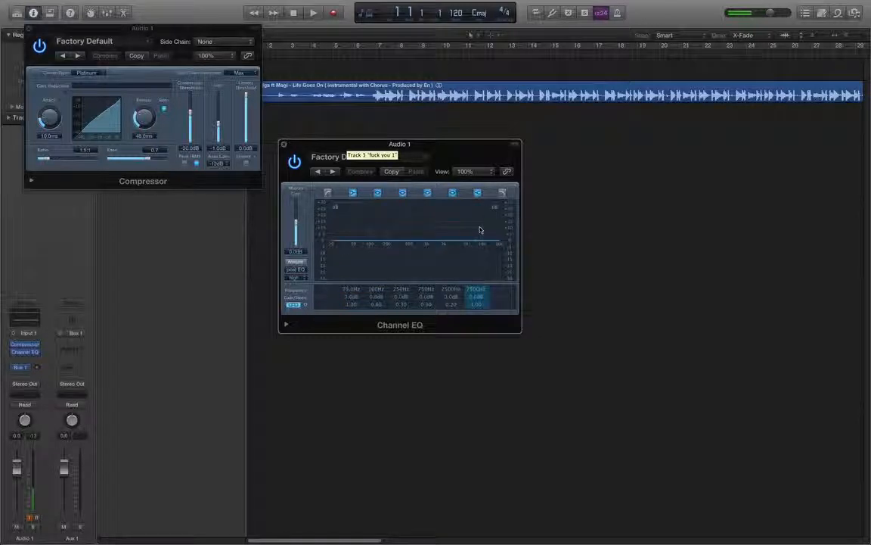
- Enable the Channel EQ's low-cut band and shape the low frequencies by hand
left_click(335, 244)
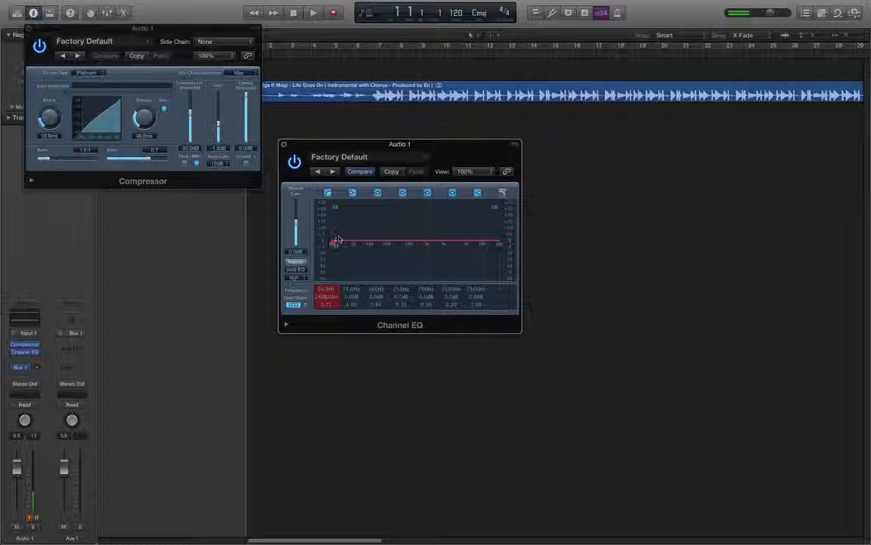
left_click_drag(336, 223, 352, 214)
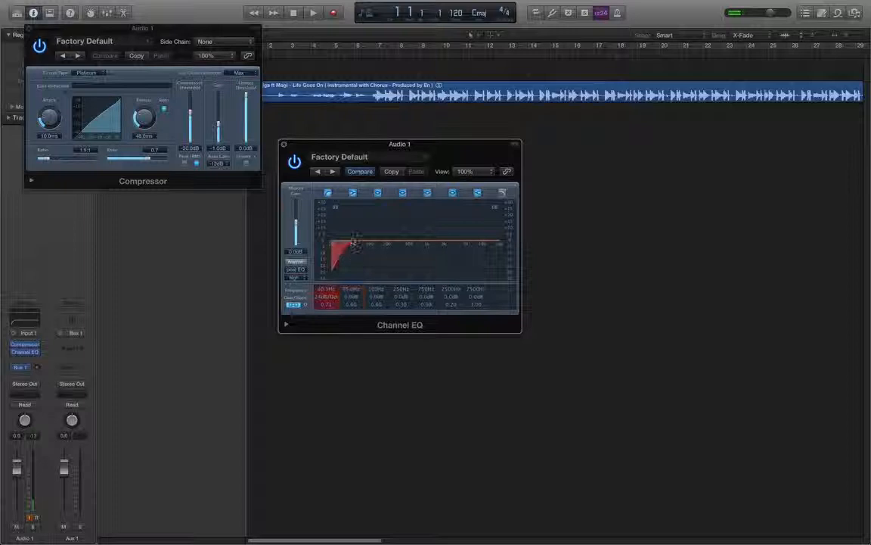
left_click_drag(360, 242, 345, 142)
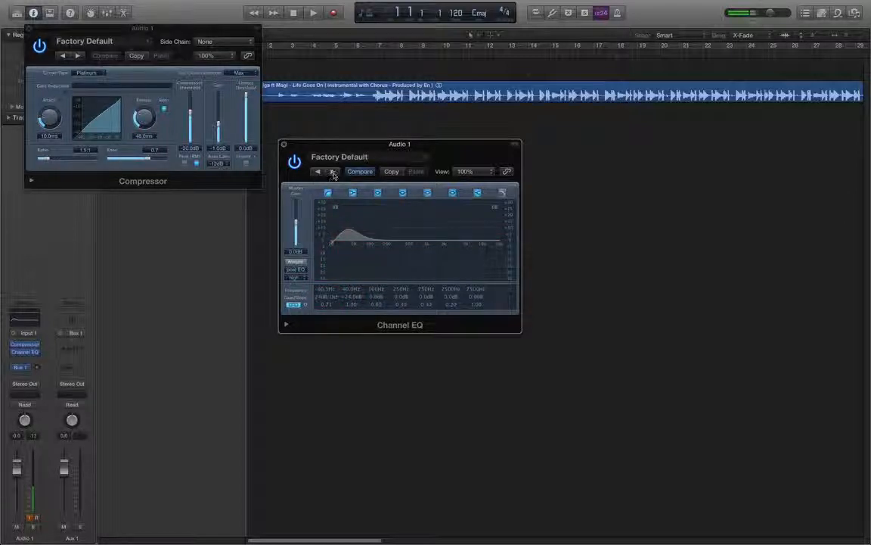
- Step through Channel EQ presets to load Brighten Overheads, then pull down its high-shelf gain
left_click(333, 172)
left_click(333, 173)
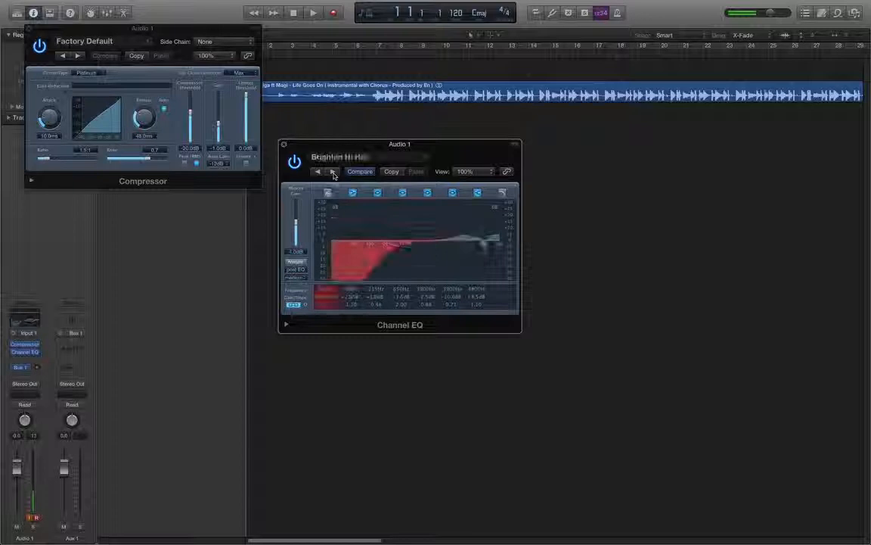
left_click(333, 173)
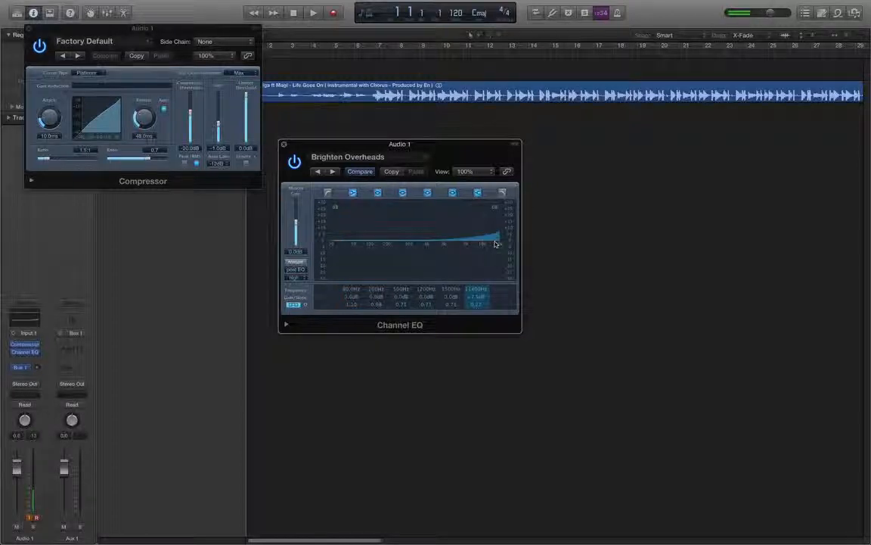
left_click_drag(491, 235, 490, 262)
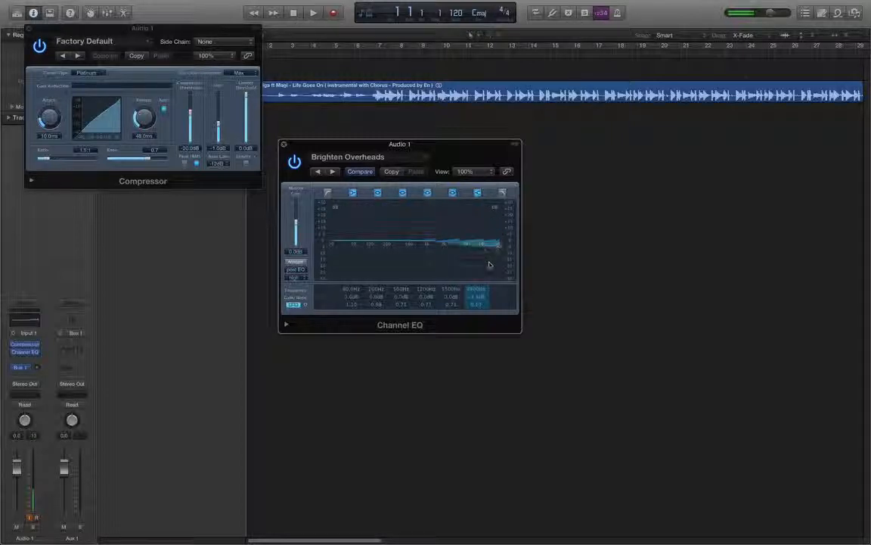
- Close the Channel EQ and Compressor plug-in windows
left_click(283, 144)
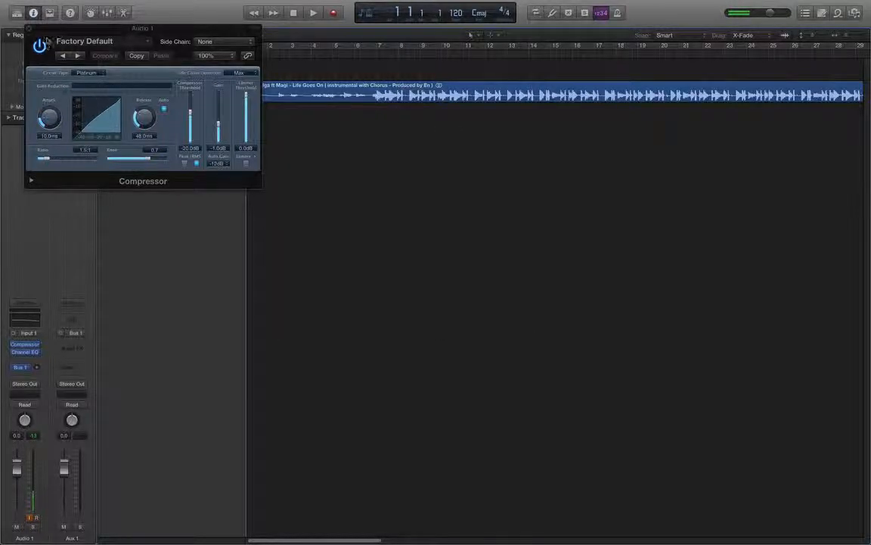
left_click_drag(48, 29, 60, 41)
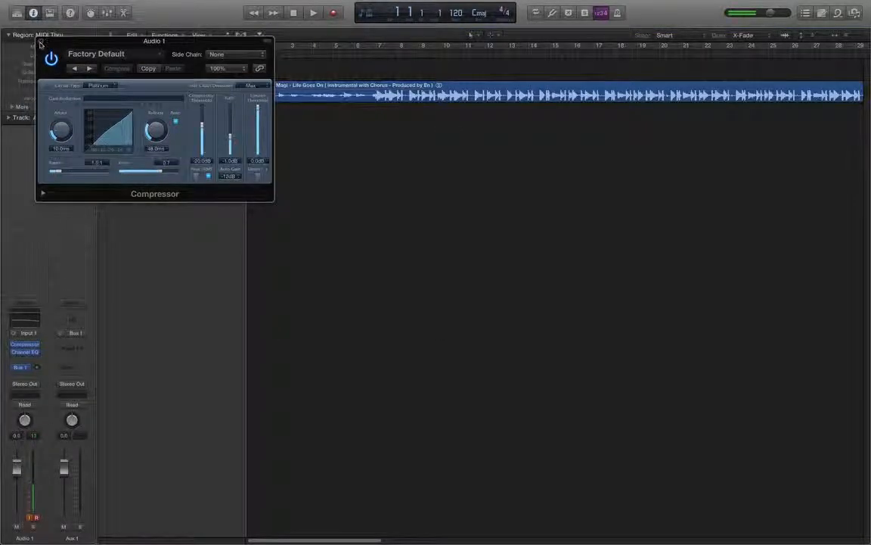
left_click(41, 43)
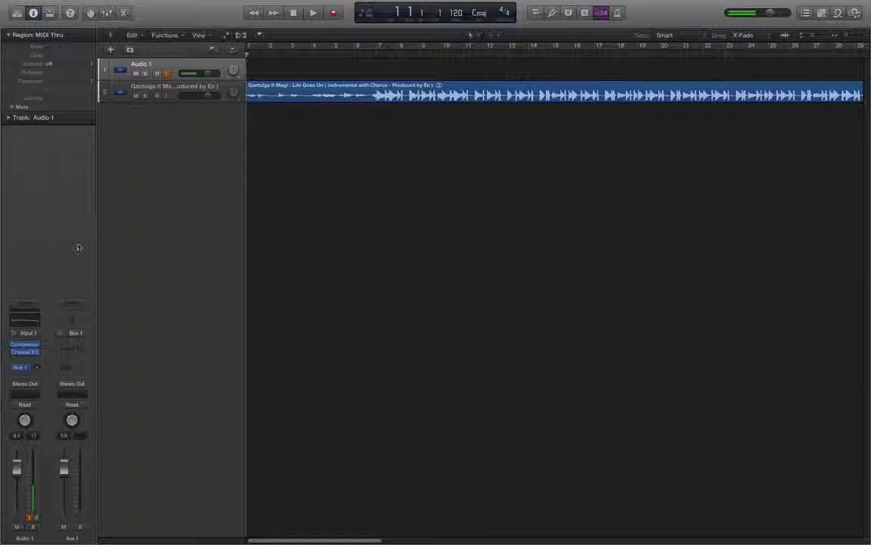
- Remove the Bus 1 send from the Audio 1 channel strip
left_click(21, 369)
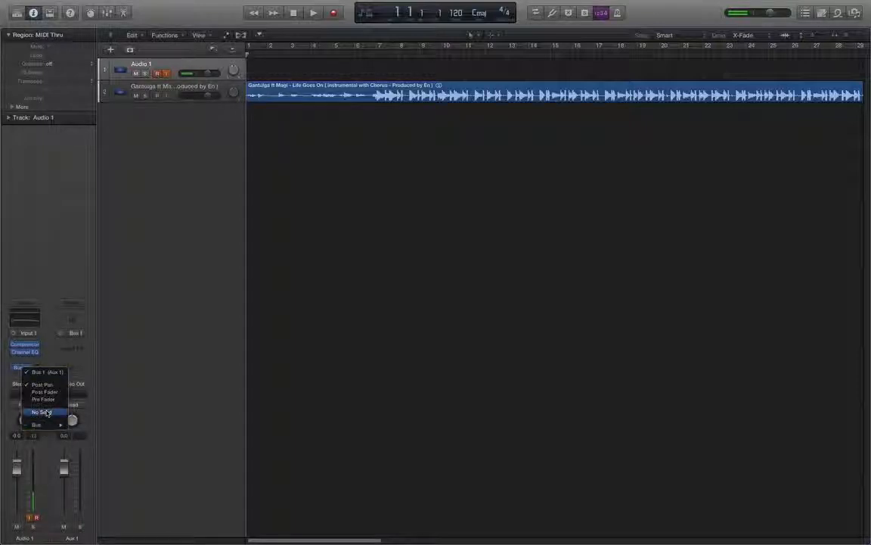
left_click(46, 413)
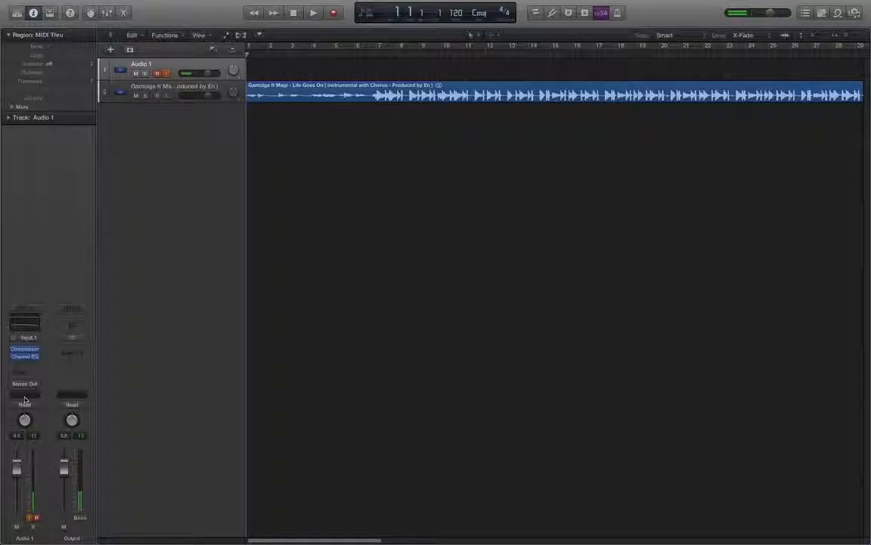
left_click(24, 395)
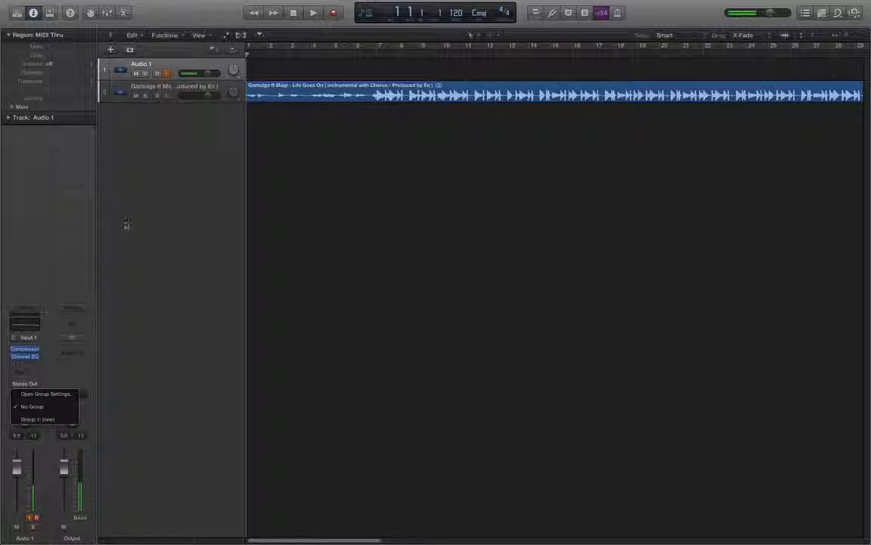
left_click(129, 306)
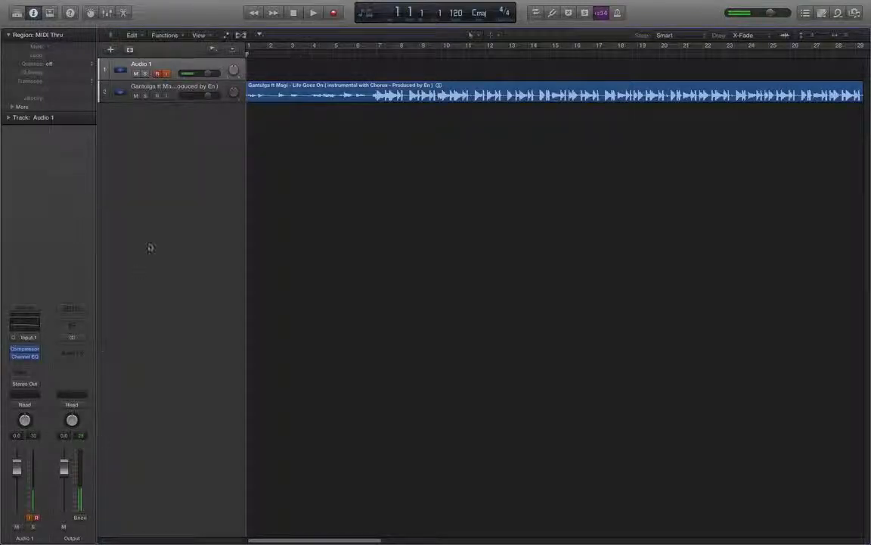
- Play the beat and adjust its track fader and the playback volume
key("space")
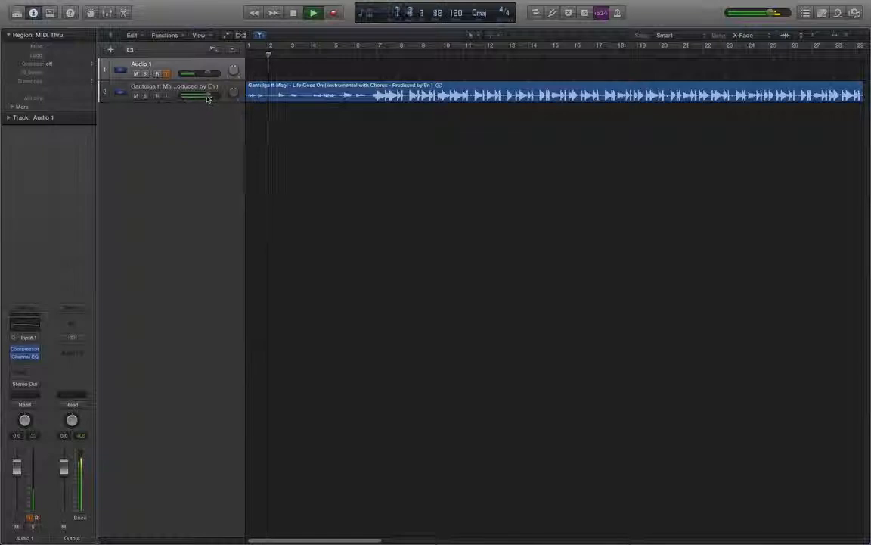
left_click_drag(212, 96, 210, 97)
key("space")
key("XF86AudioRaiseVolume")
key("XF86AudioRaiseVolume")
key("XF86AudioRaiseVolume")
key("XF86AudioRaiseVolume")
key("XF86AudioRaiseVolume")
key("XF86AudioRaiseVolume")
key("XF86AudioRaiseVolume")
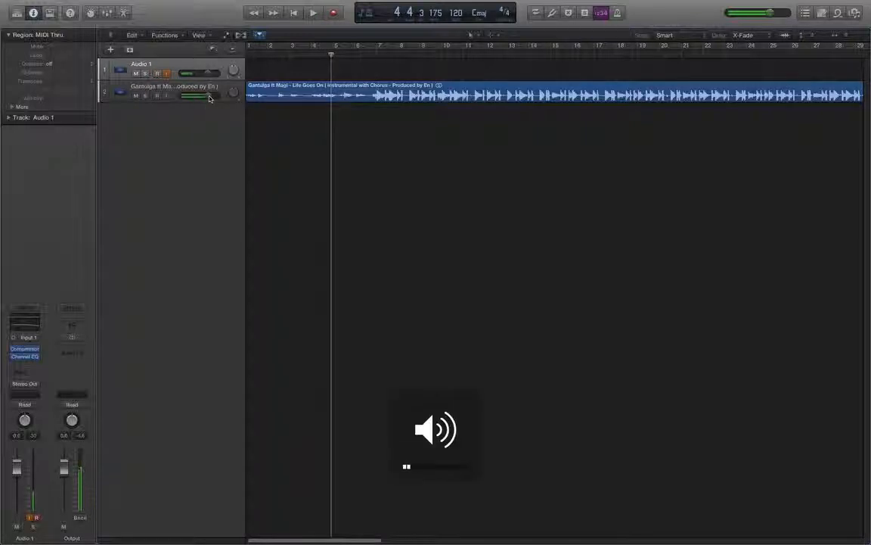
key("XF86AudioRaiseVolume")
key("XF86AudioRaiseVolume")
key("XF86AudioRaiseVolume")
key("XF86AudioRaiseVolume")
key("XF86AudioRaiseVolume")
key("XF86AudioRaiseVolume")
key("XF86AudioRaiseVolume")
key("XF86AudioRaiseVolume")
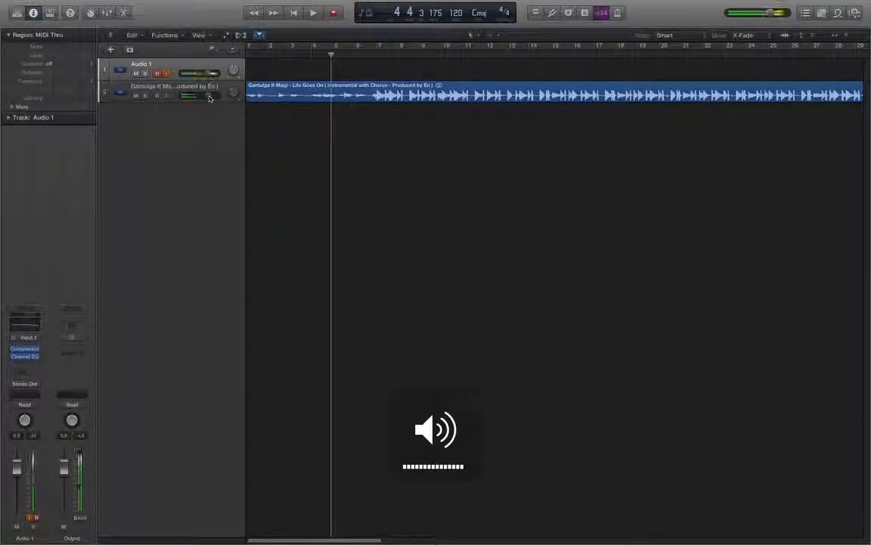
key("XF86AudioLowerVolume")
key("XF86AudioLowerVolume")
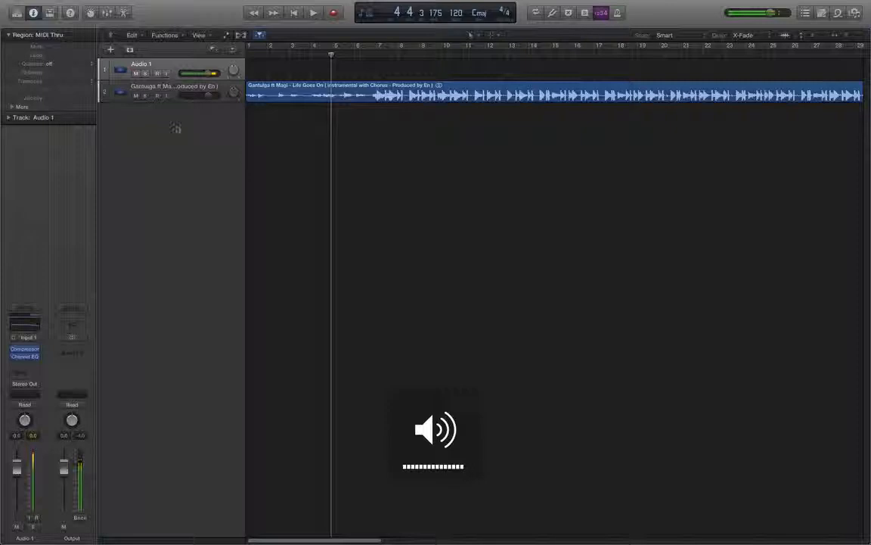
- Play the beat from the current position and stop it again
left_click(166, 74)
key("space")
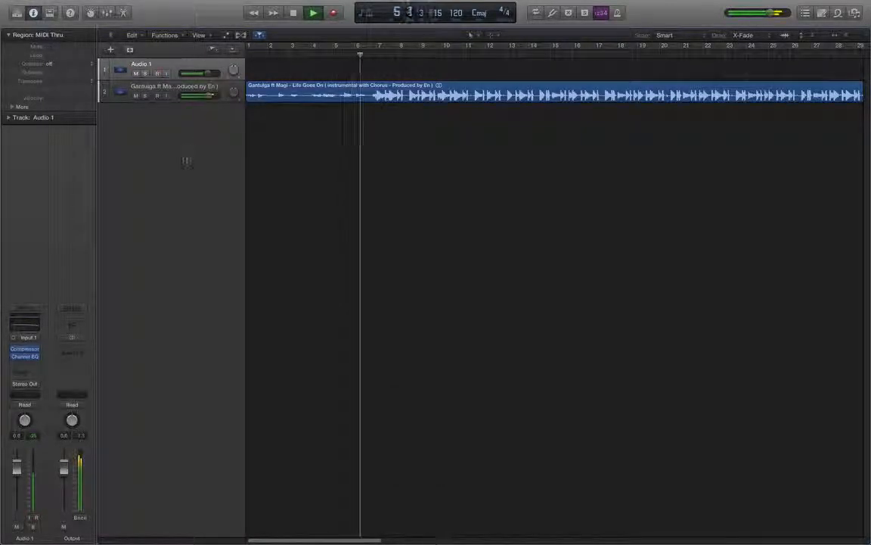
key("space")
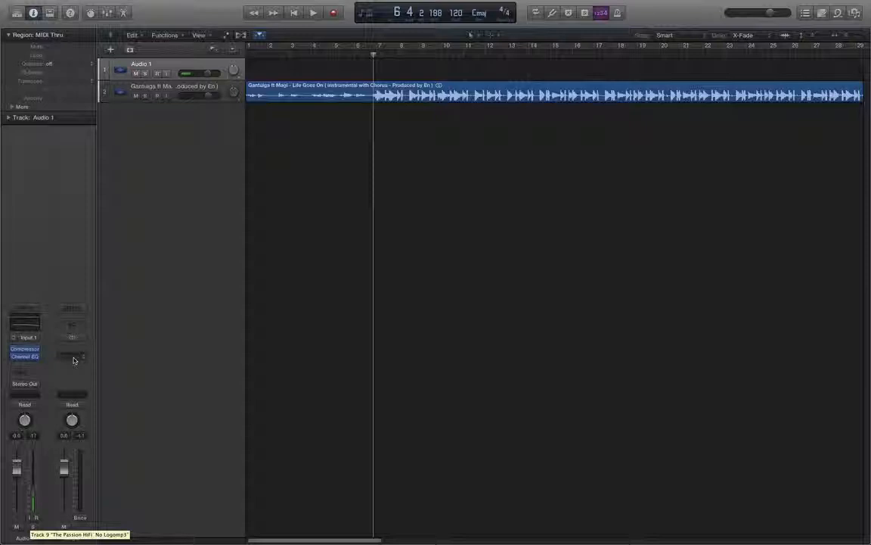
- Show track automation and expand Audio 1's automation lanes
left_click(227, 35)
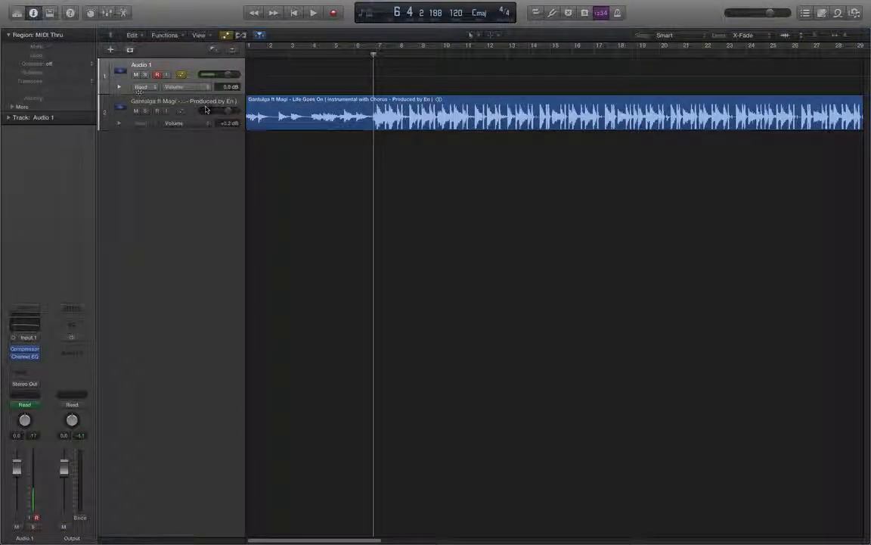
left_click(119, 87)
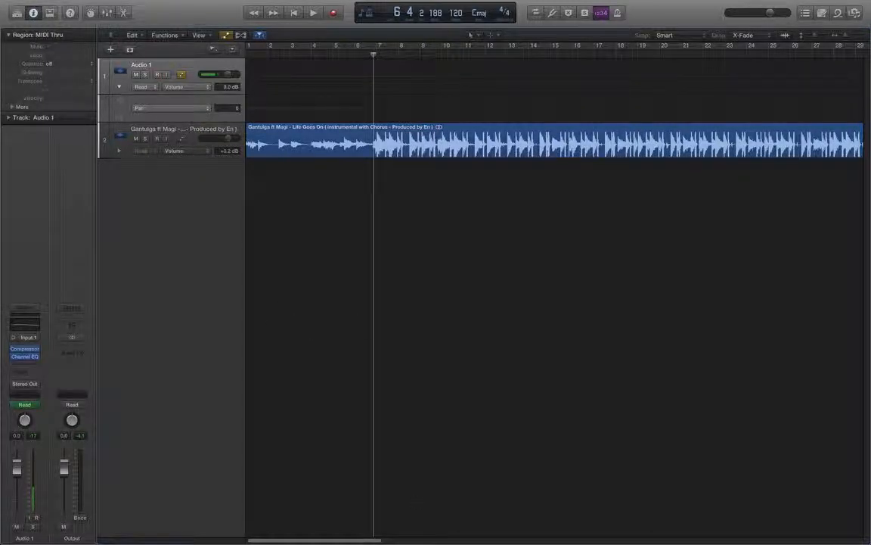
- Switch to the other open Logic project window from the Dock
mouse_move(457, 538)
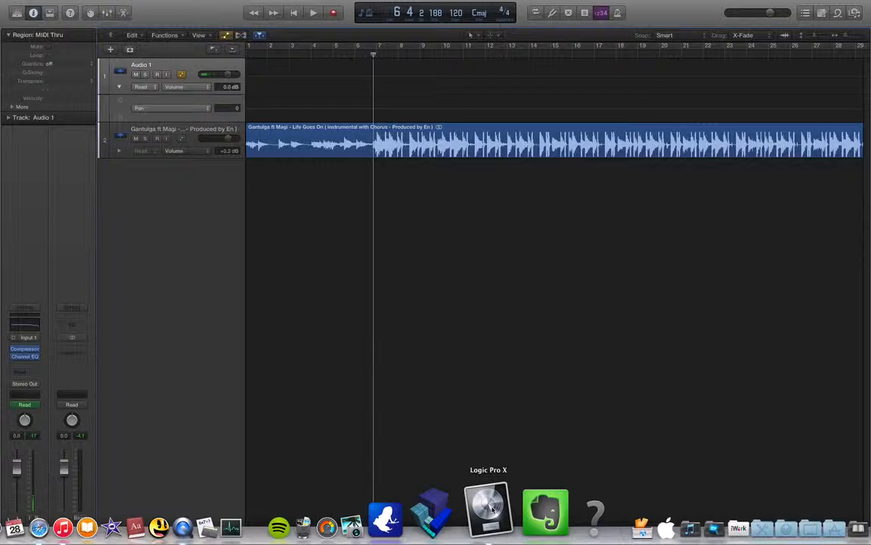
right_click(493, 507)
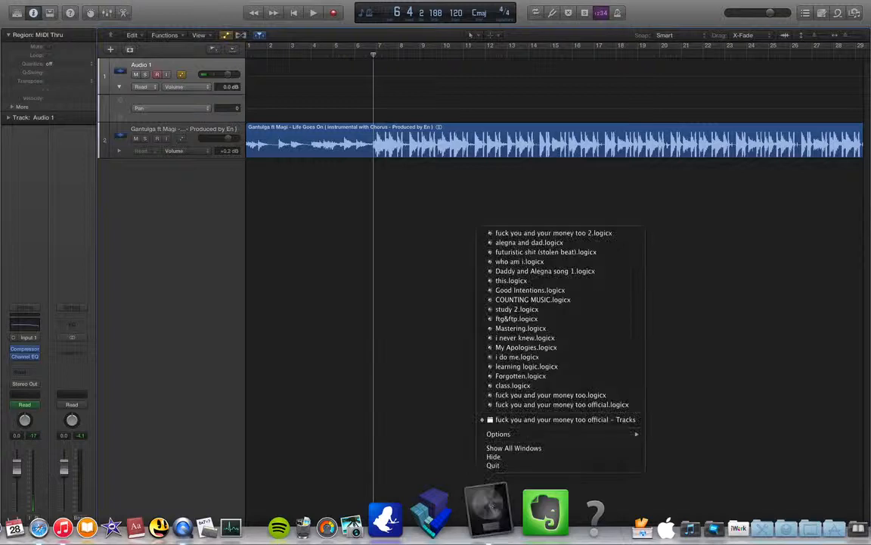
left_click(514, 420)
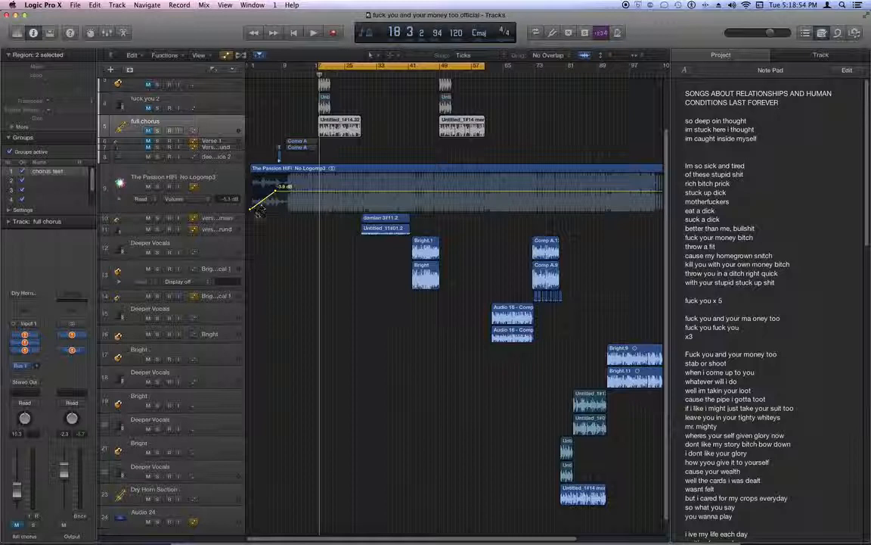
- Return to the project start, toggle cycle mode and play the other project briefly
key("Return")
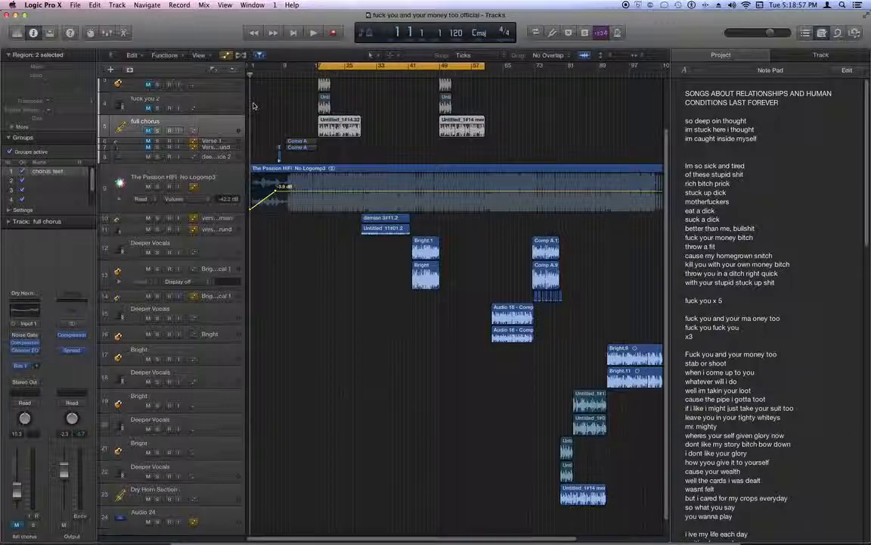
key("c")
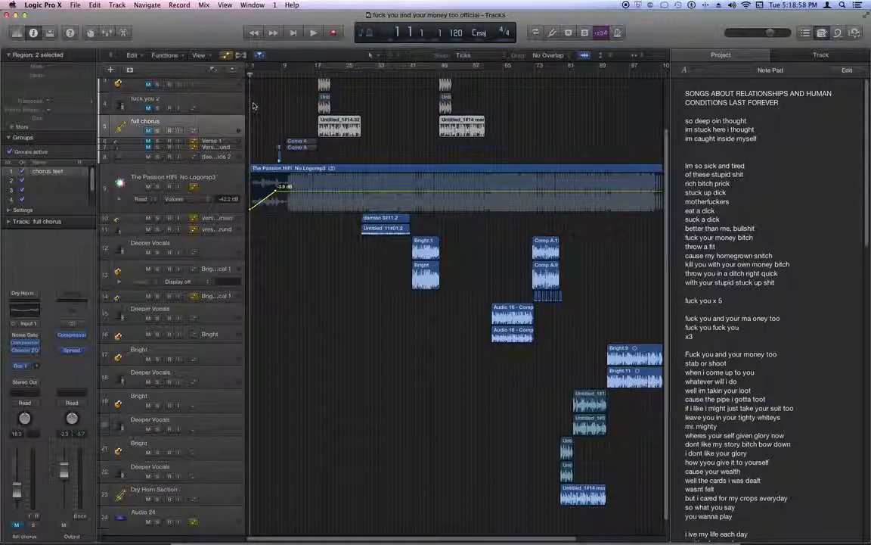
key("space")
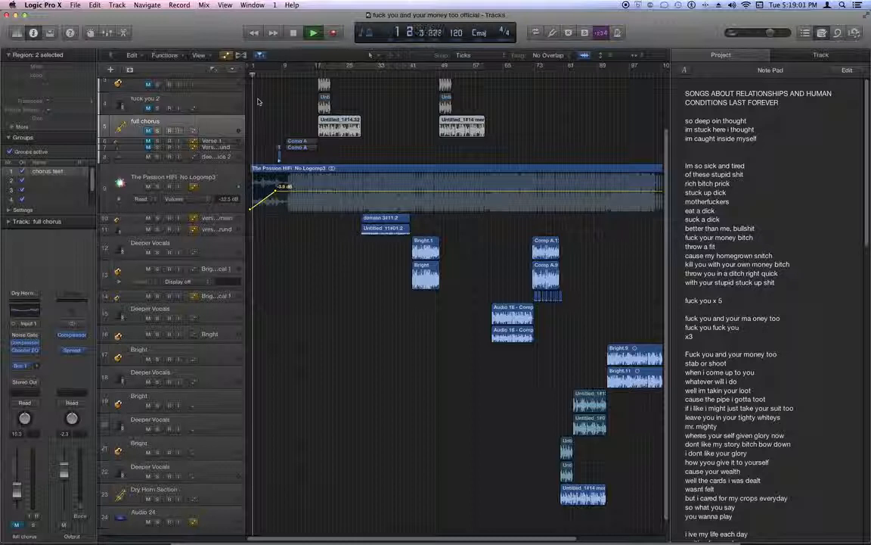
key("XF86AudioRaiseVolume")
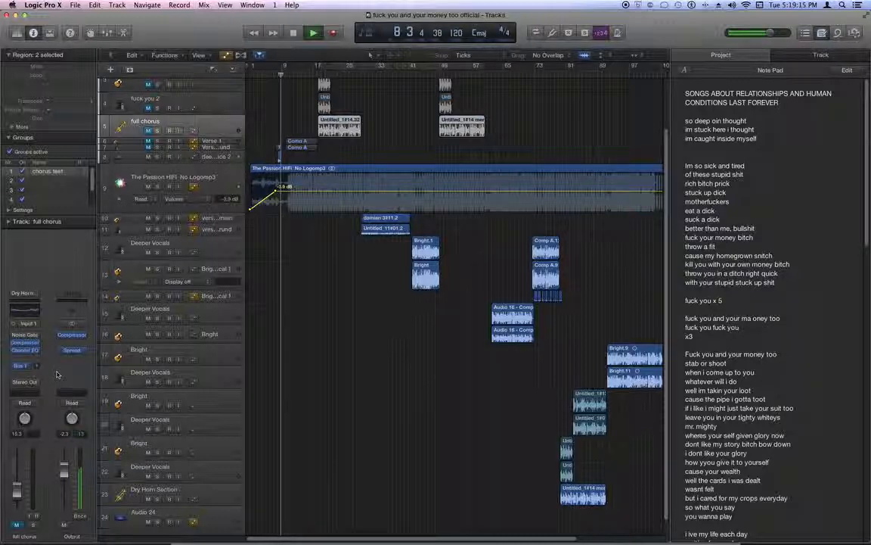
key("space")
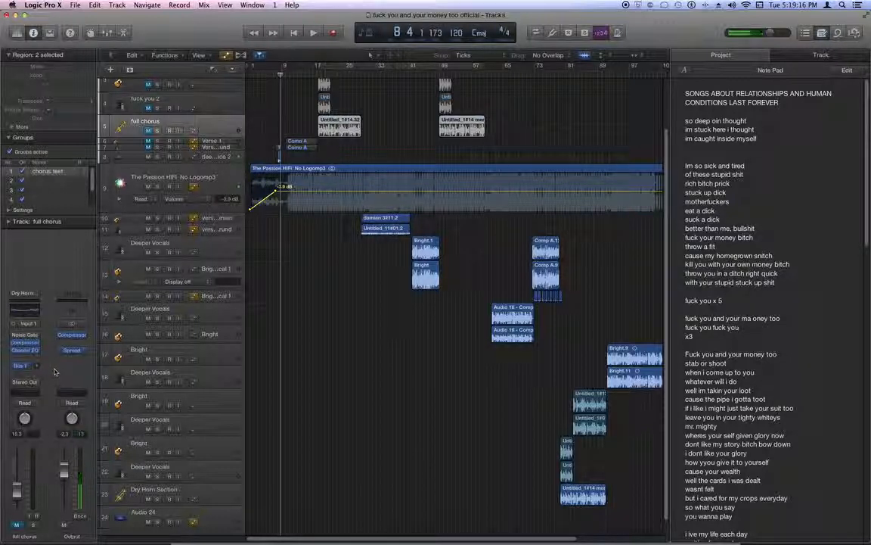
- Inspect the vocal channel's Bus 1 send options and the project's mixer routing
left_click(23, 368)
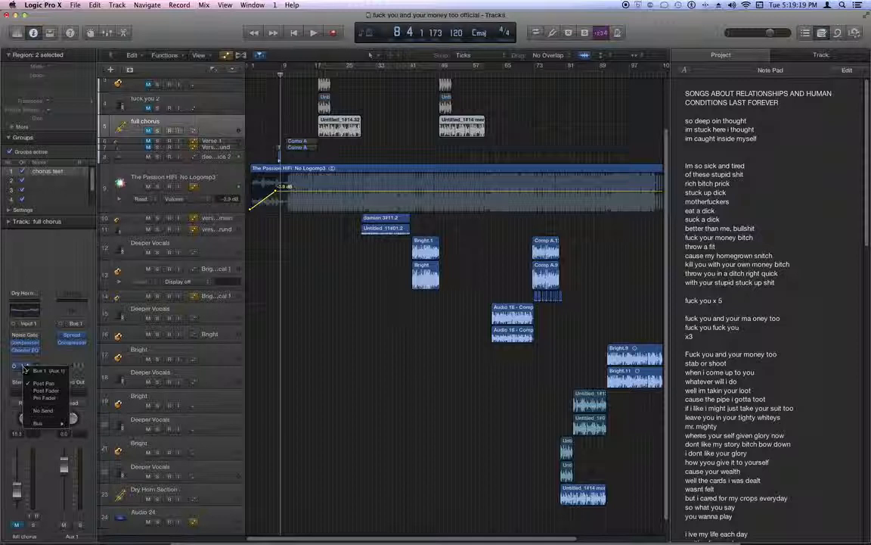
left_click(47, 370)
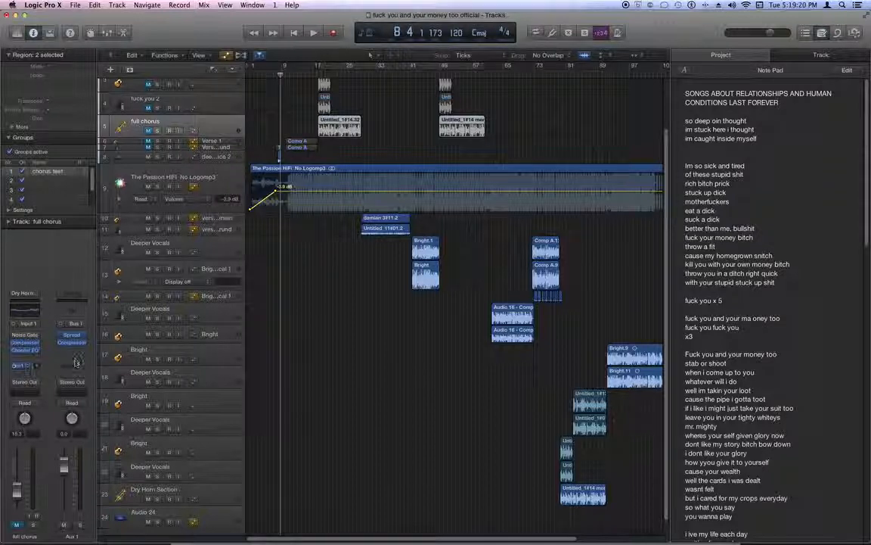
left_click(105, 33)
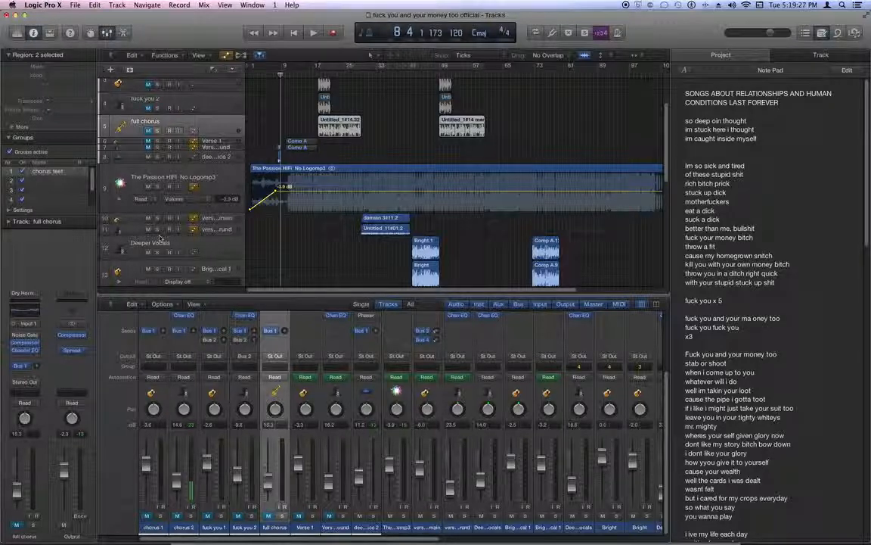
key("x")
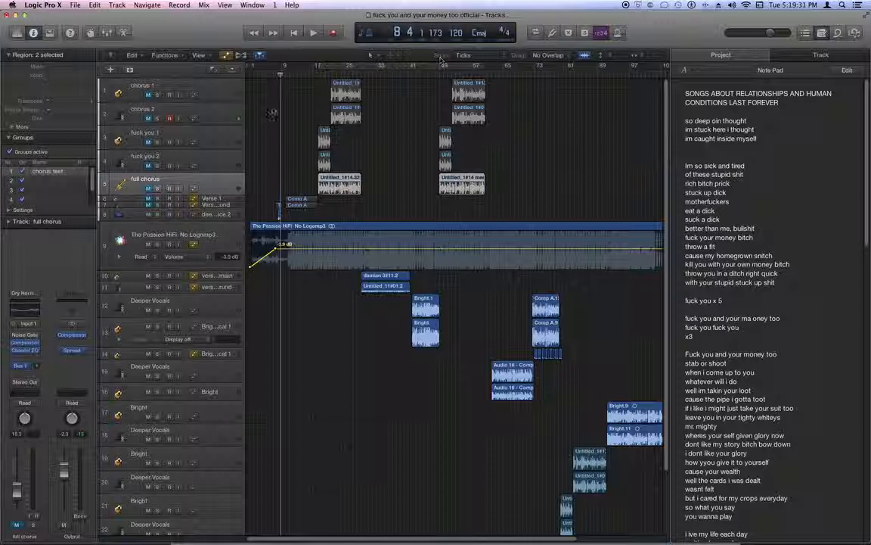
- Move the playhead to about bar 15 and set the Snap mode to Smart
left_click(293, 68)
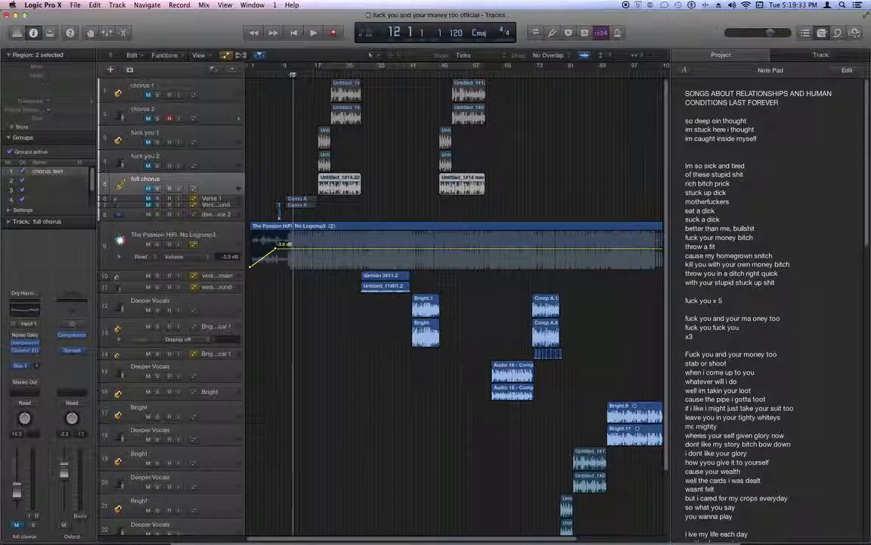
left_click_drag(293, 74, 305, 73)
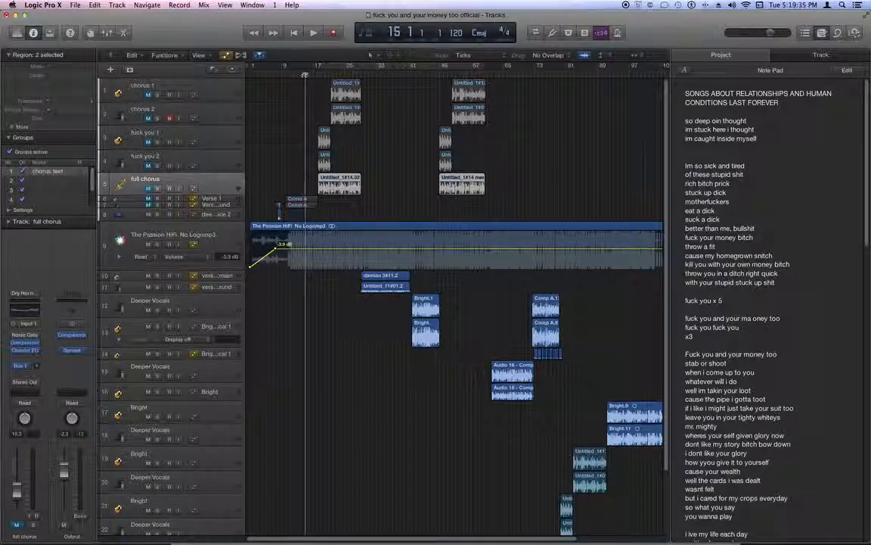
left_click(463, 55)
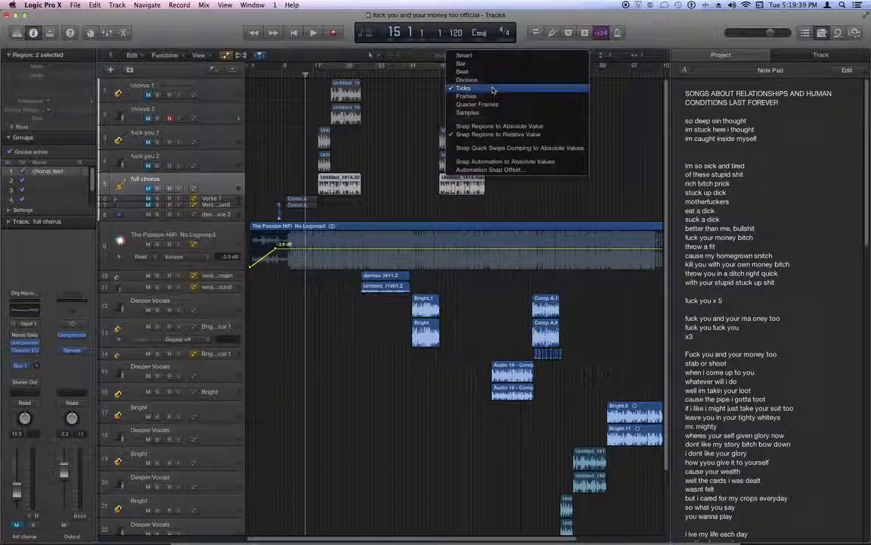
left_click(484, 57)
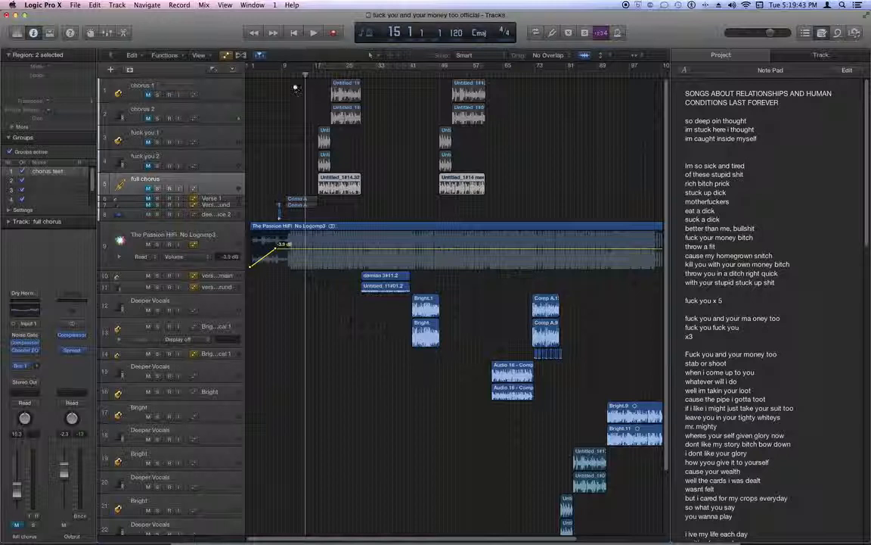
- Adjust the vertical zoom of the track area to examine all tracks at once
scroll(293, 132, "up", 5)
scroll(292, 132, "down", 6)
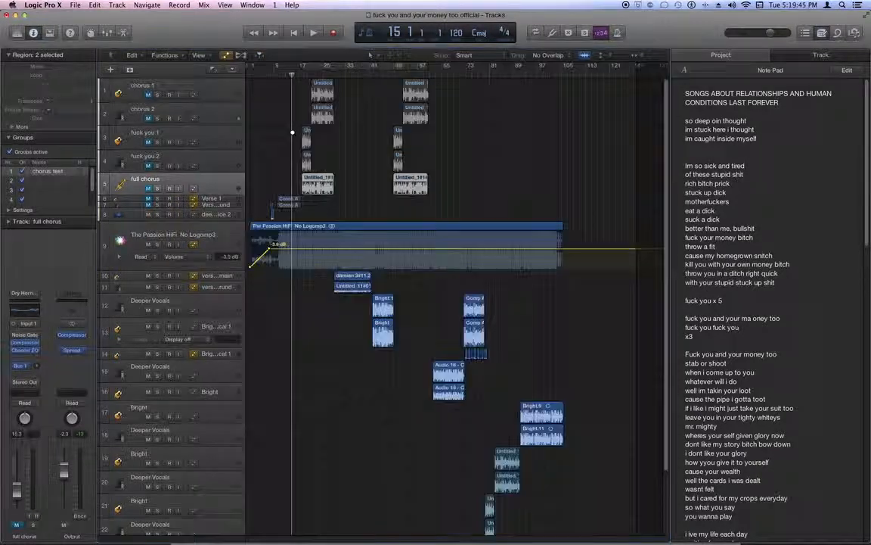
key("super+Up")
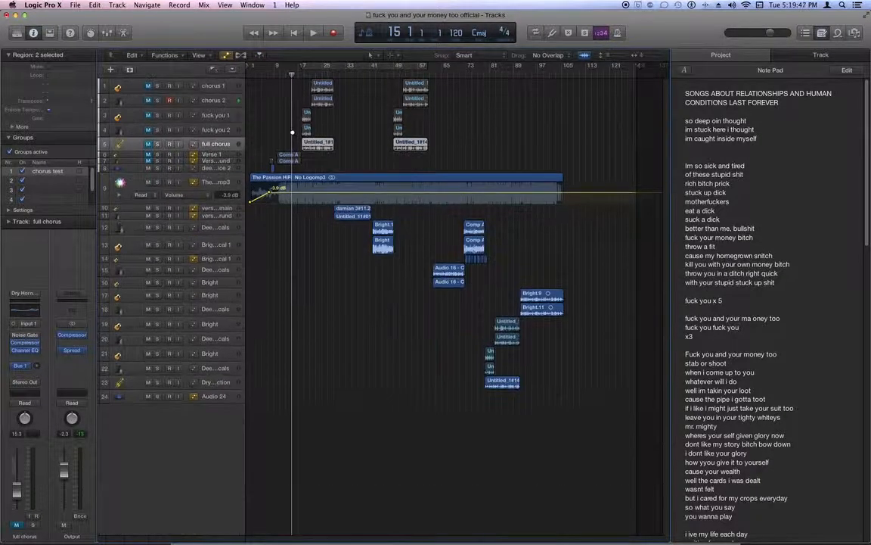
key("super+Down")
key("super+Down")
key("super+Down")
key("super+Up")
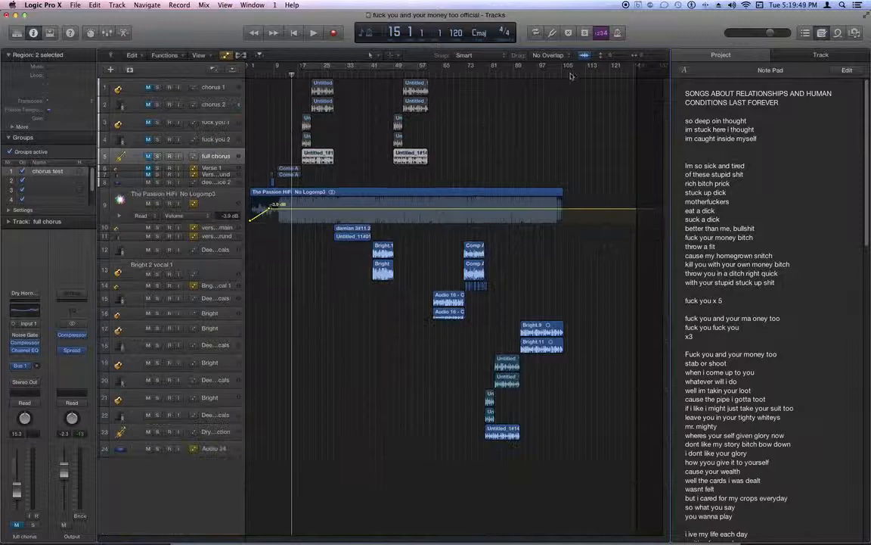
mouse_move(611, 57)
left_mouse_down()
mouse_move(622, 57)
mouse_move(602, 59)
mouse_move(640, 59)
mouse_move(621, 59)
left_mouse_up()
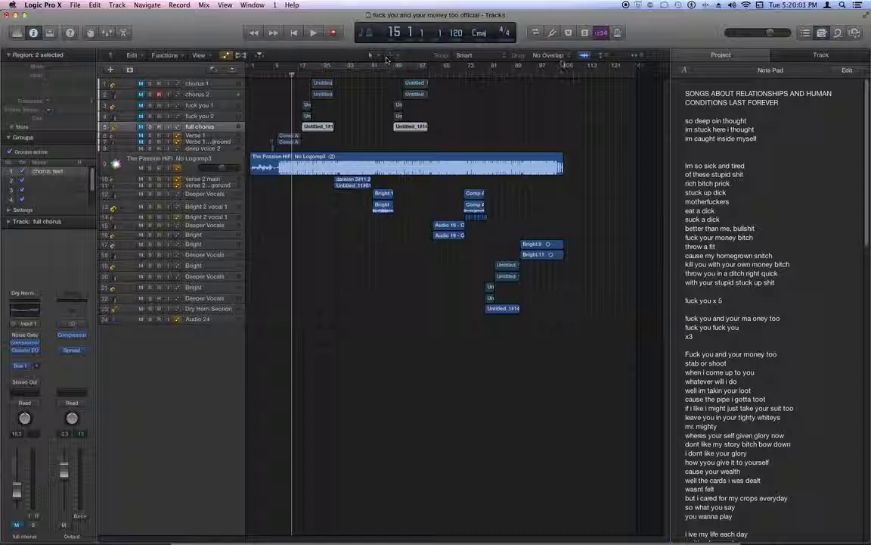
- Turn on the metronome and play the project, lowering the beat track's volume slightly
left_click(617, 33)
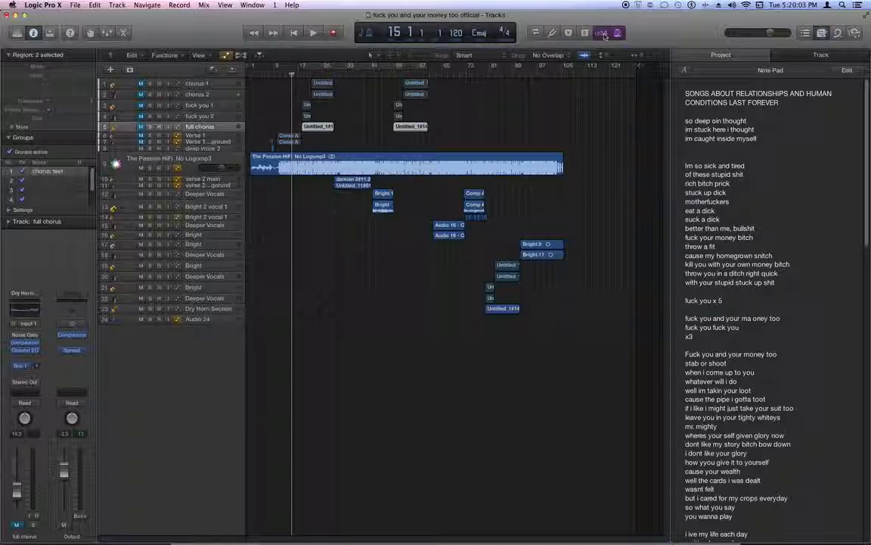
key("space")
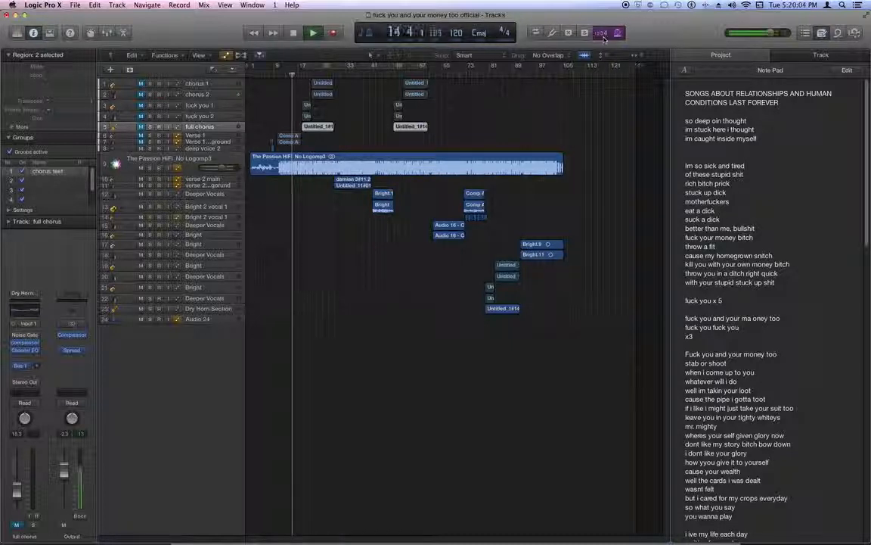
left_click_drag(221, 168, 214, 168)
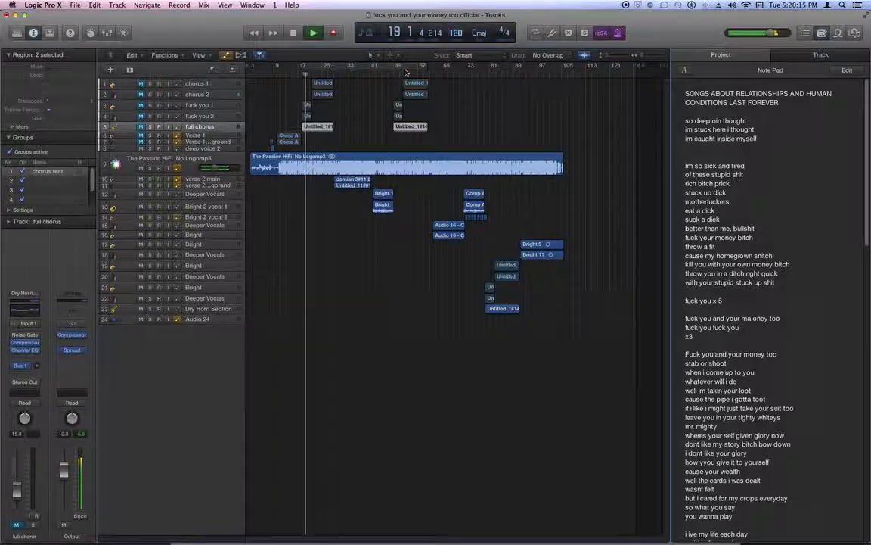
key("space")
- Minimize this project window and switch to the other open Logic project containing the imported beat
key("super+Tab")
key("super+Tab")
key("super+Tab")
key("super+Tab")
key("super+Tab")
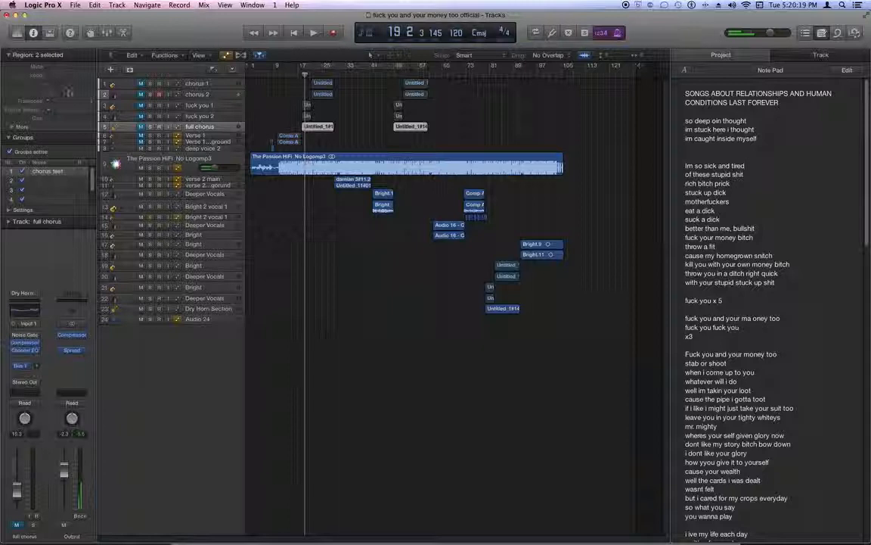
left_click(15, 15)
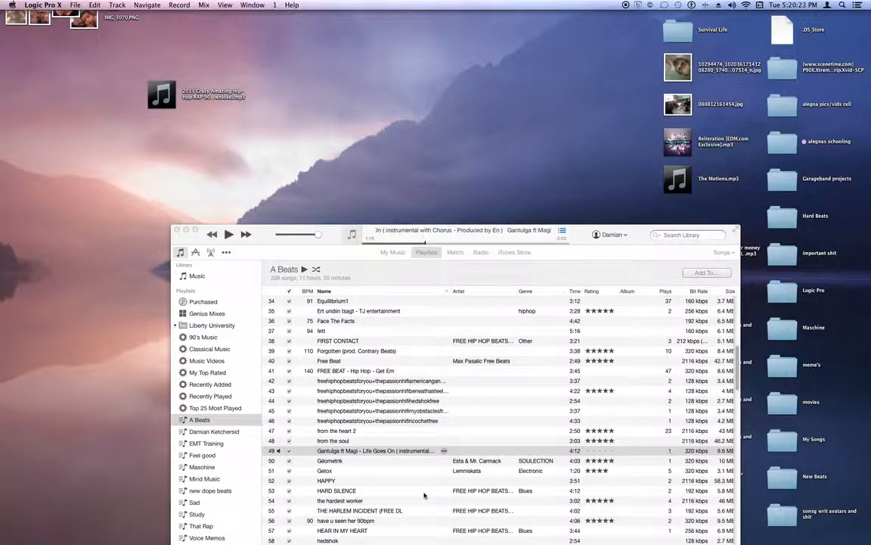
mouse_move(491, 529)
right_click(489, 511)
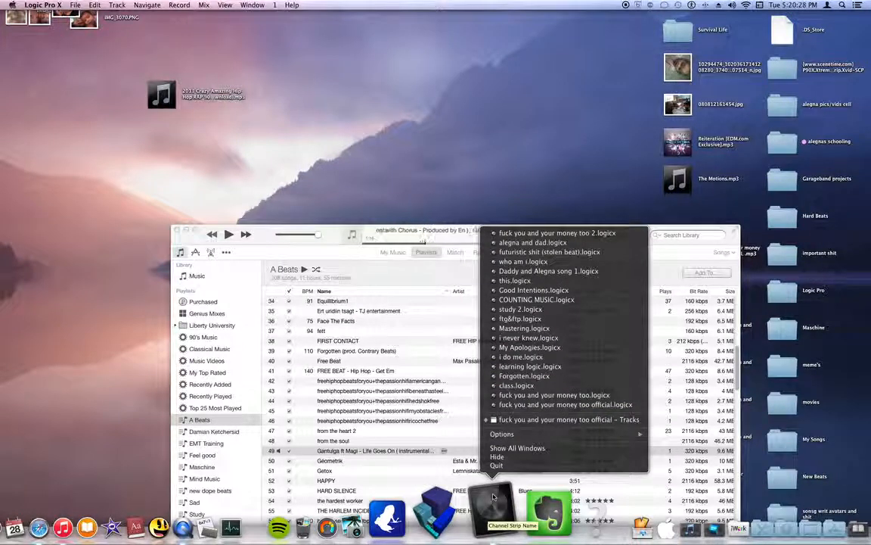
key("super+Tab")
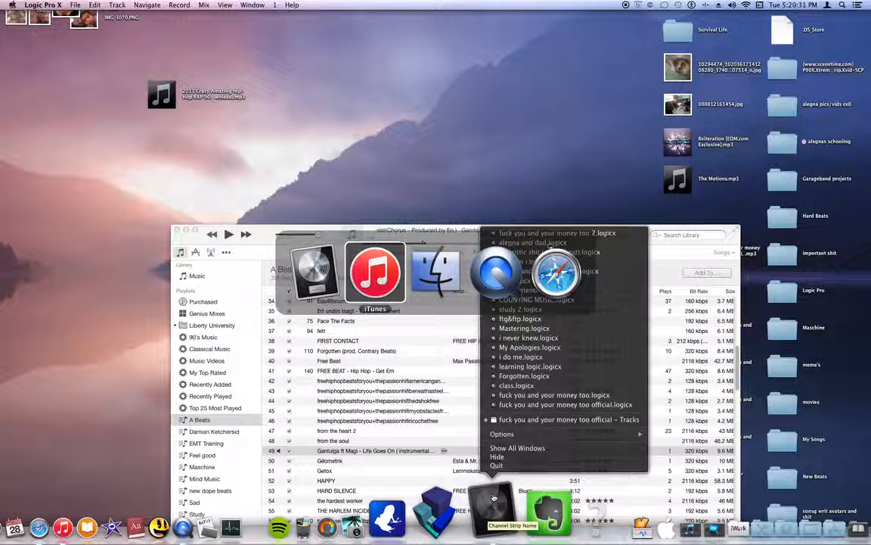
key("super+shift+Tab")
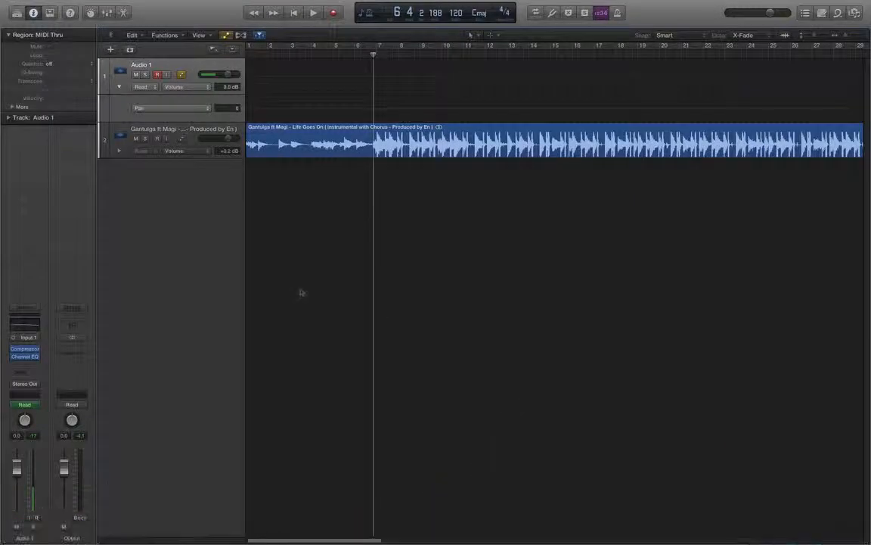
- Insert a BPM Counter metering plug-in on the beat track's channel strip
left_click(174, 130)
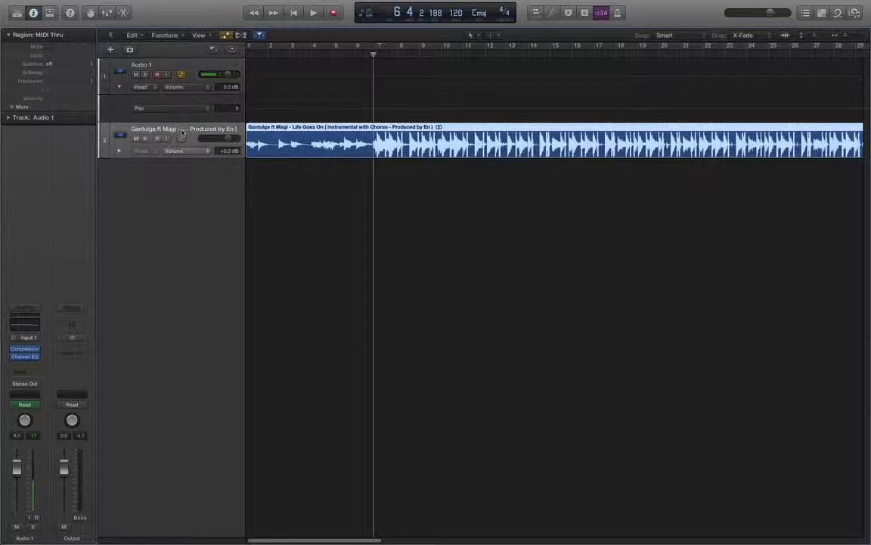
left_click(27, 363)
mouse_move(85, 428)
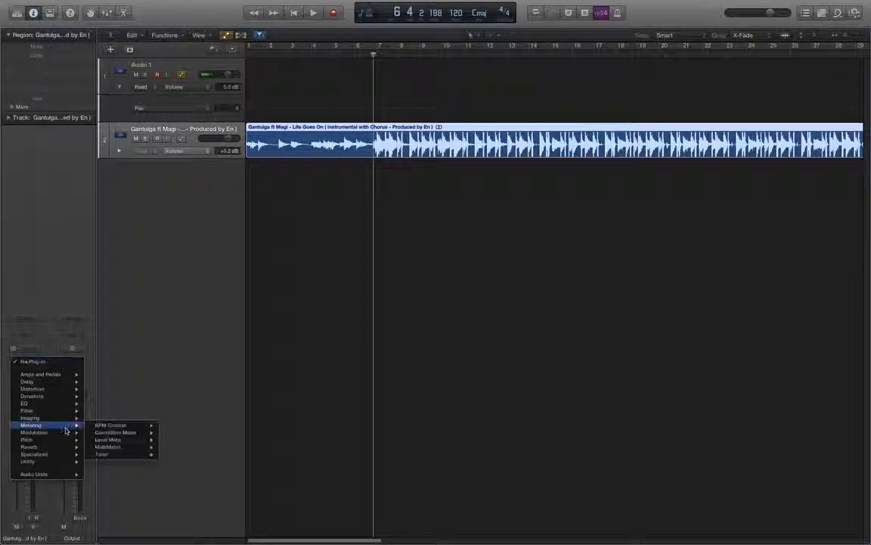
left_click(172, 424)
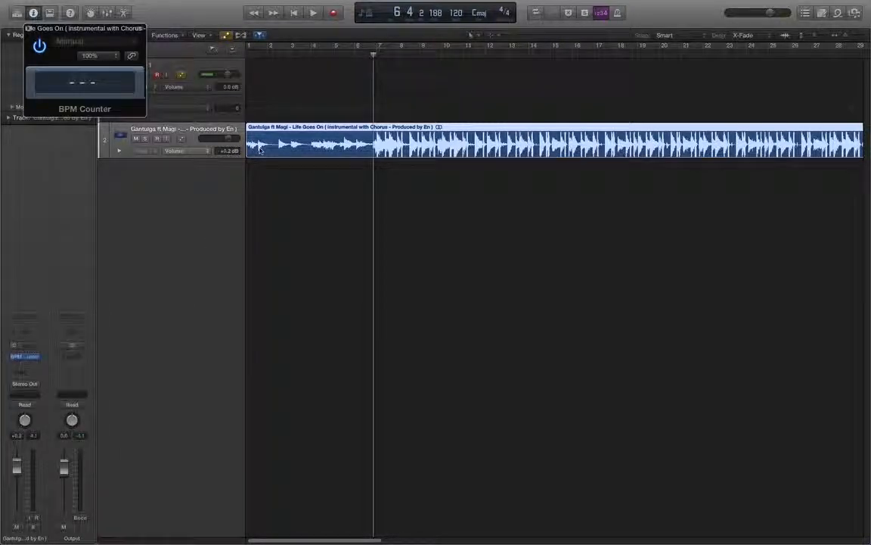
- Play the beat through the BPM Counter and lower the beat track's volume to -2.2 dB
key("space")
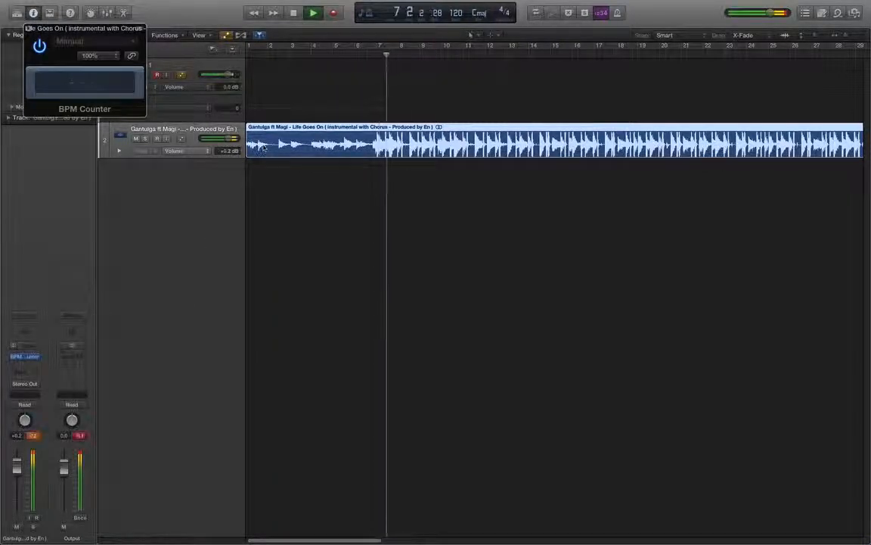
key("XF86AudioRaiseVolume")
key("XF86AudioLowerVolume")
key("XF86AudioLowerVolume")
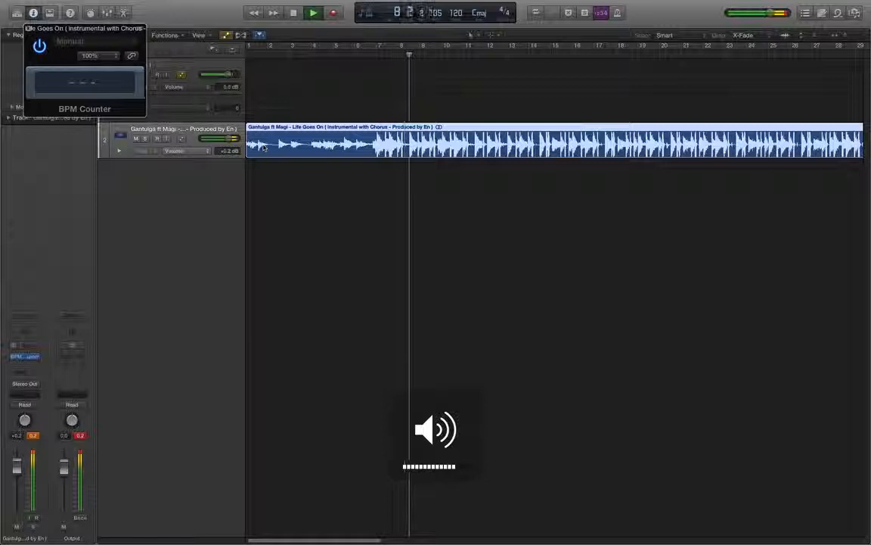
key("XF86AudioLowerVolume")
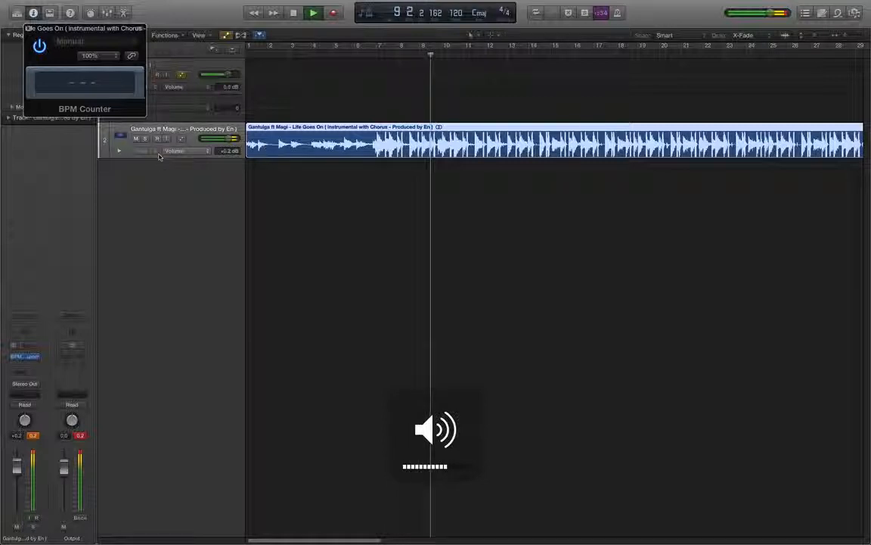
key("XF86AudioLowerVolume")
left_click_drag(229, 139, 219, 141)
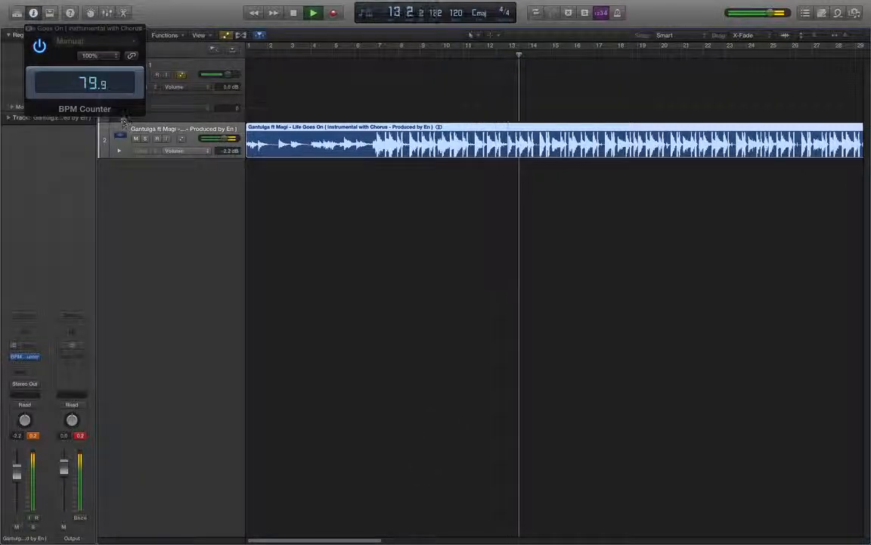
key("space")
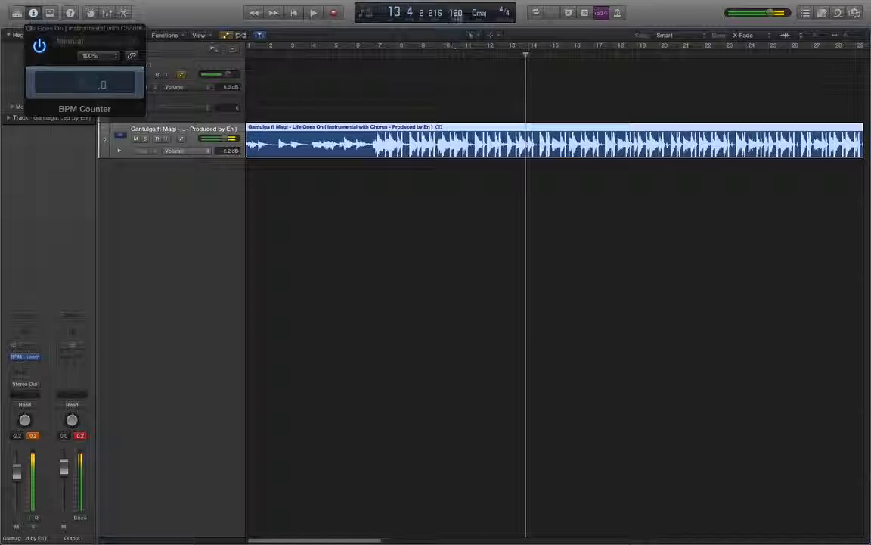
- Set the project tempo to 80 BPM
double_click(456, 13)
type("80")
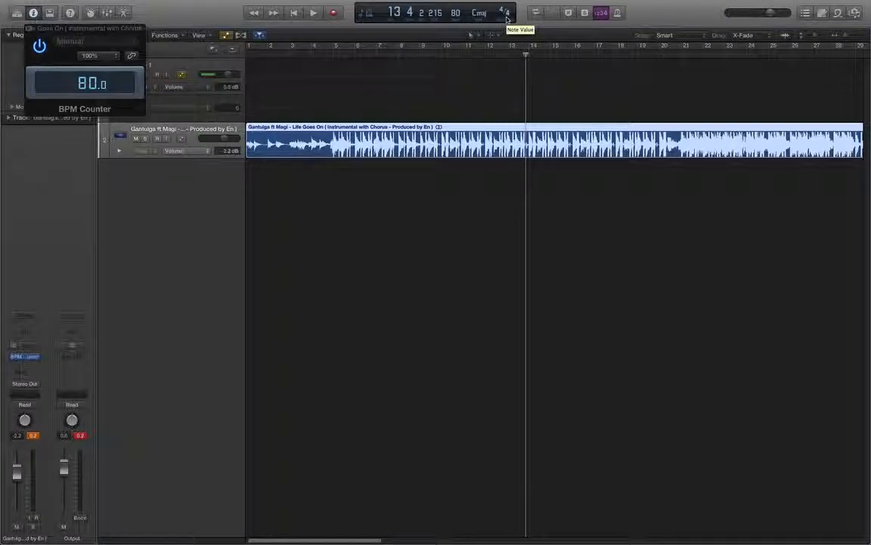
- Switch the LCD display to the Custom view
left_click(366, 13)
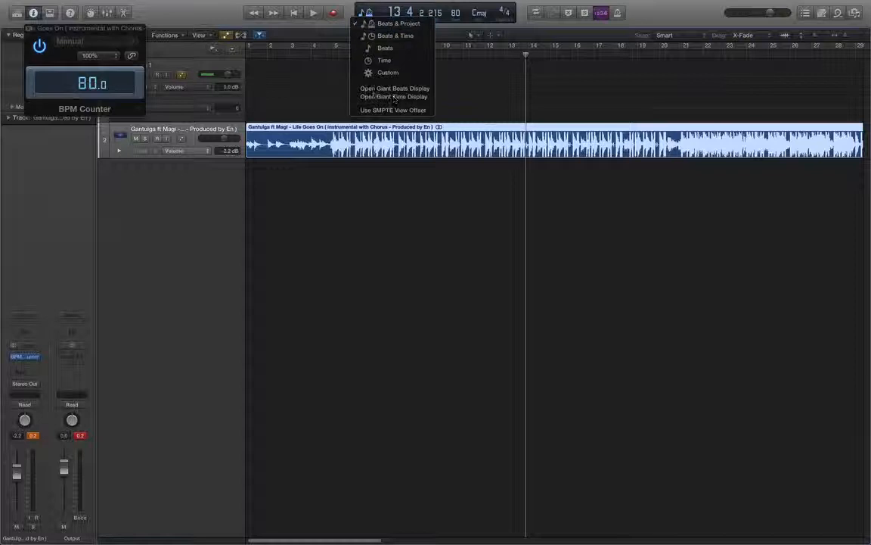
left_click(389, 72)
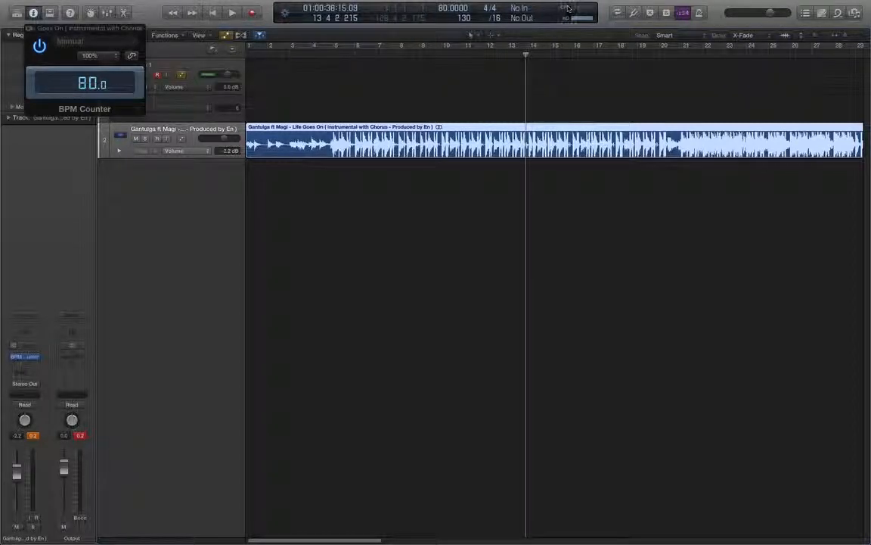
left_click(685, 13)
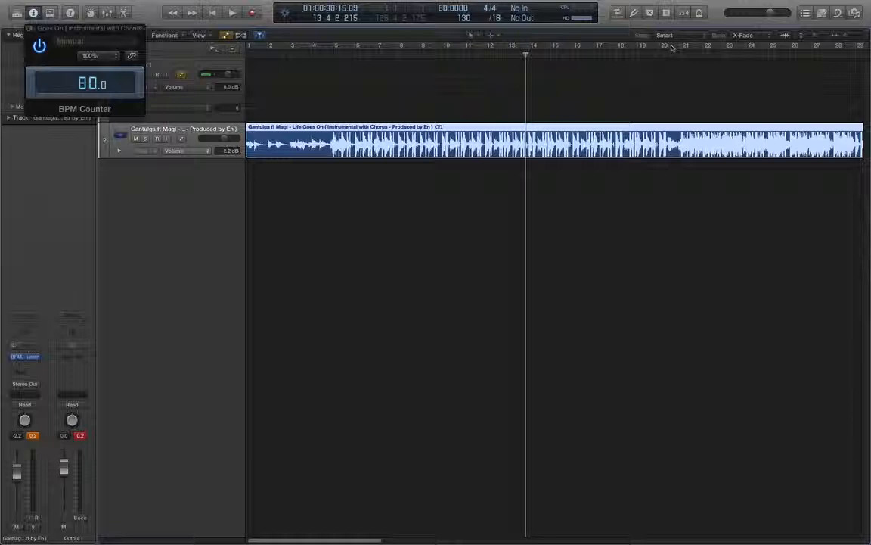
- Open the project Note Pad, type 'mxchvbsdkj fvt' into it and finish editing
left_click(821, 14)
double_click(793, 102)
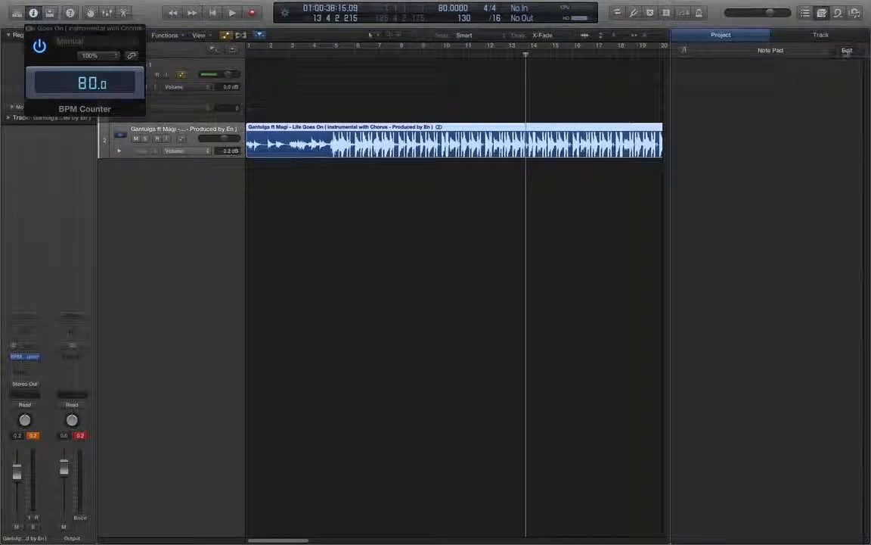
type("mxchvbsdkj fvt")
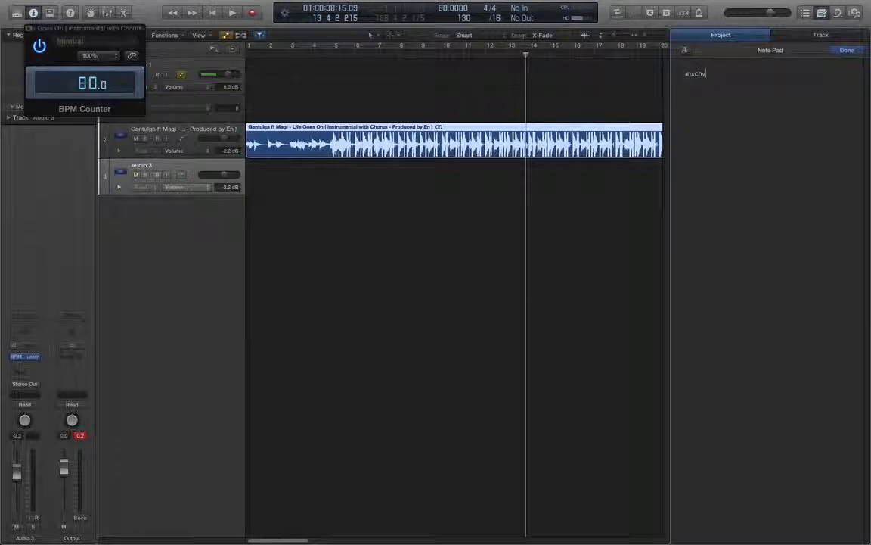
left_click(846, 51)
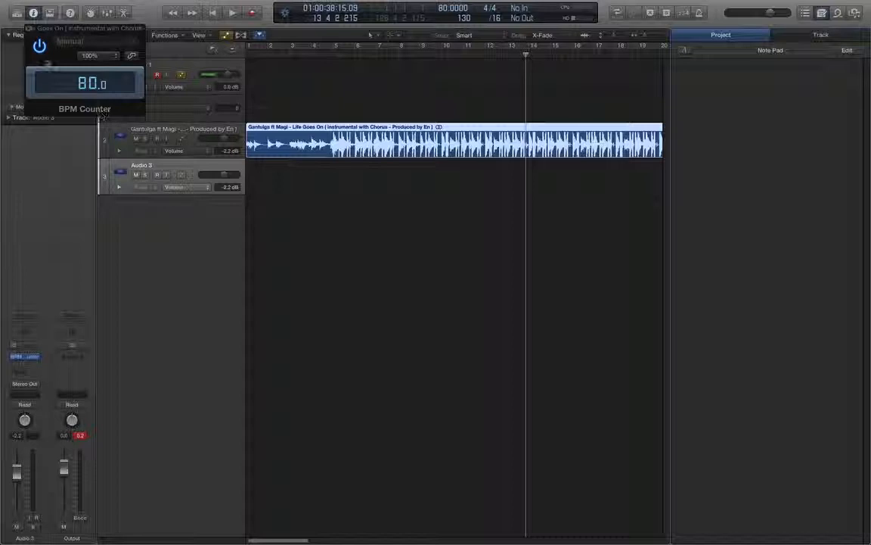
- Close the BPM Counter window, select Audio 1 and reorder its plug-ins so Channel EQ comes before Compressor
left_click(29, 28)
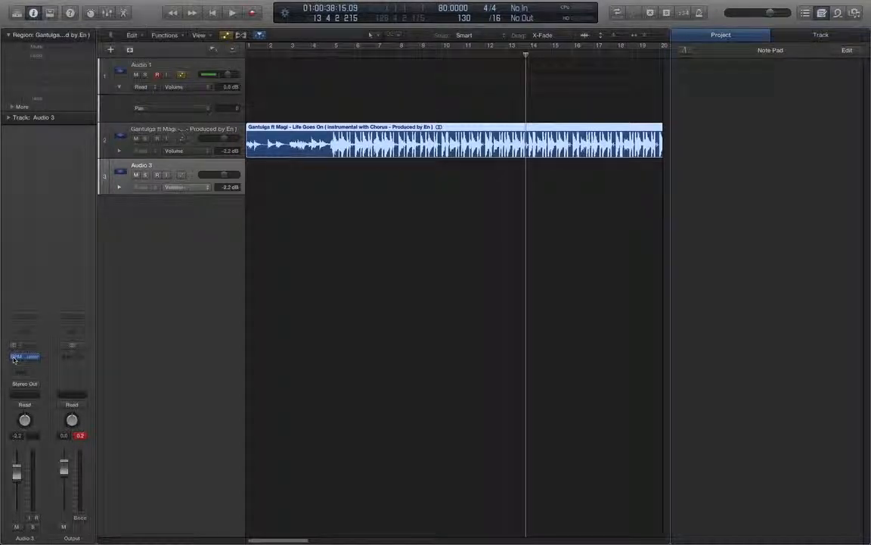
mouse_move(27, 359)
left_click(149, 64)
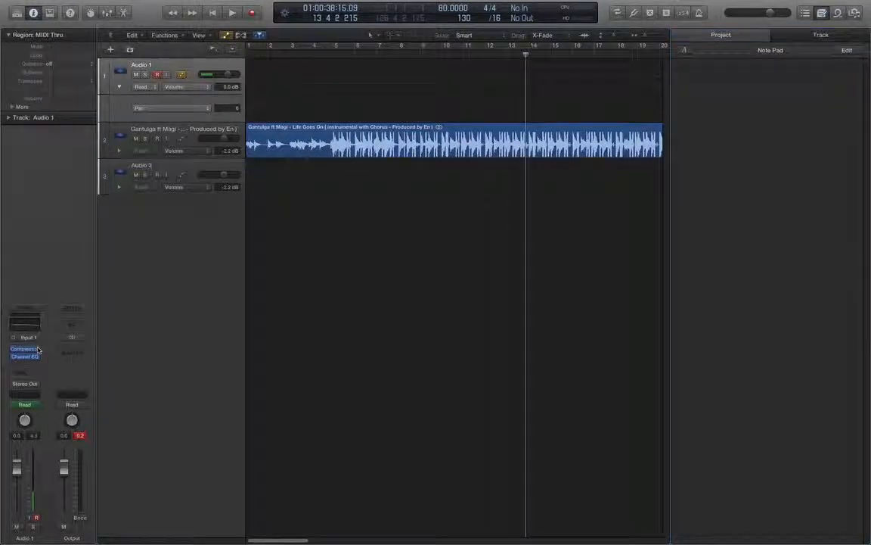
left_click_drag(27, 358, 31, 351)
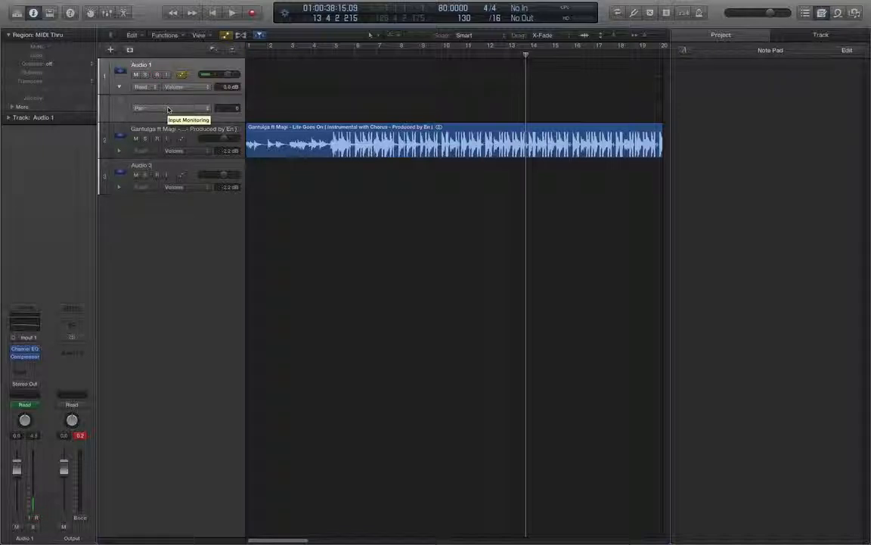
- Record a short vocal take on Audio 1 around bars 14 to 17, then stop recording
key("space")
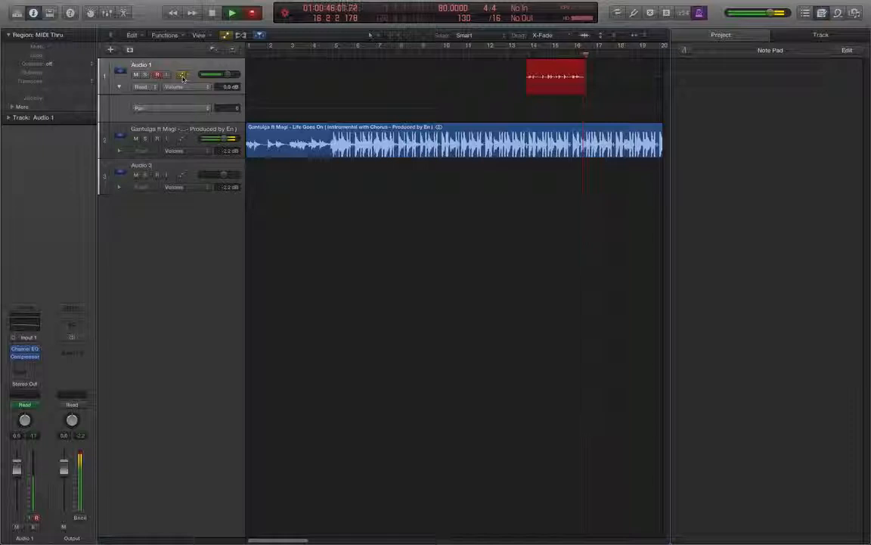
left_click(212, 13)
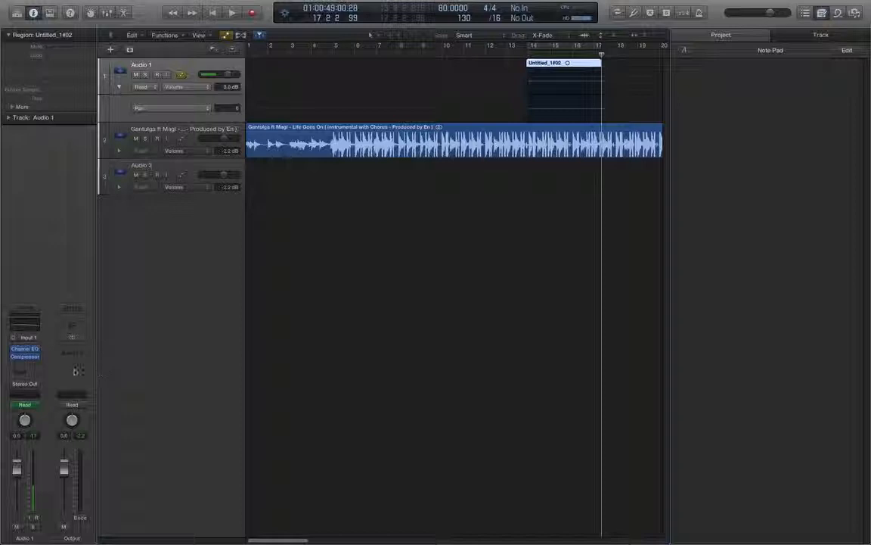
- Load the Legacy GarageBand Vocals channel strip setting Deeper Vocals onto Audio 1
left_click(27, 310)
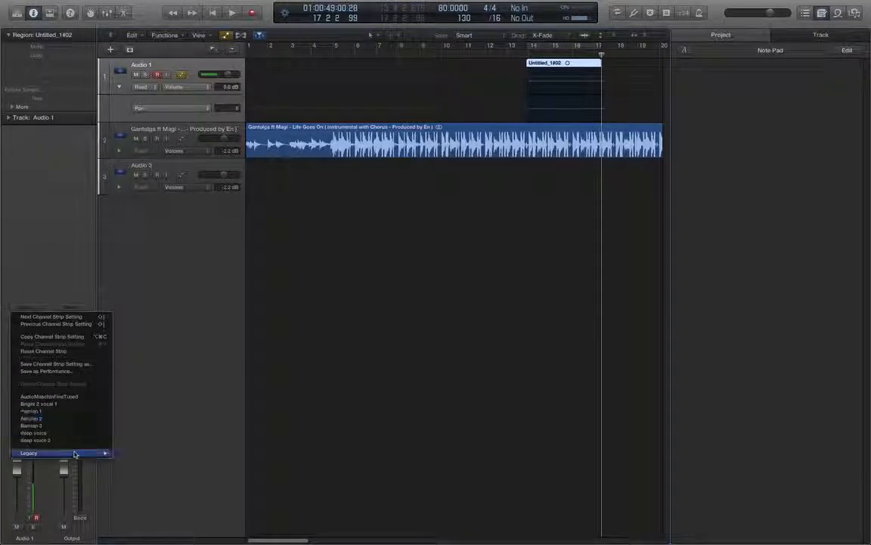
mouse_move(74, 453)
mouse_move(147, 465)
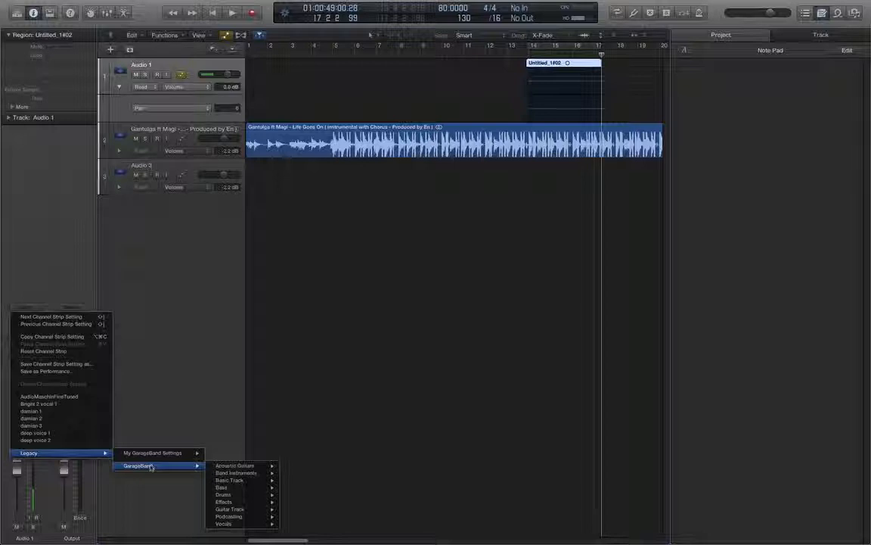
mouse_move(227, 524)
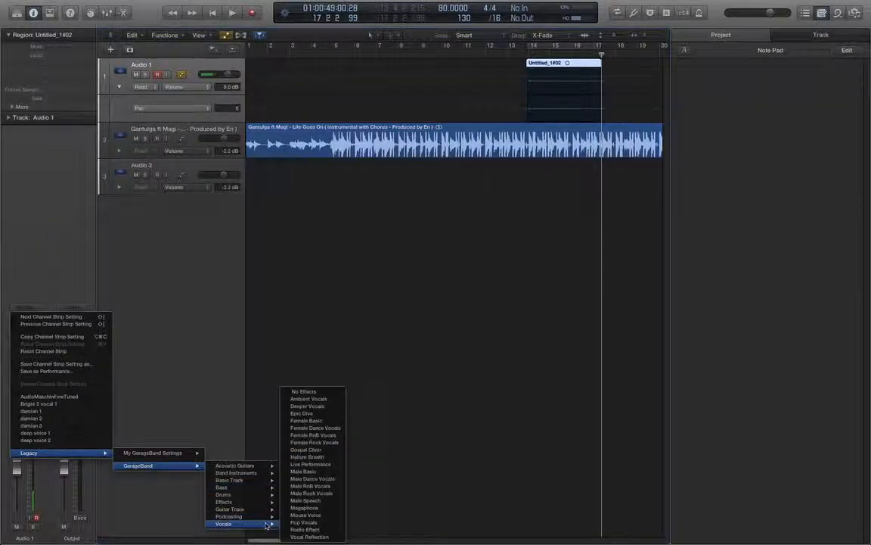
left_click(311, 409)
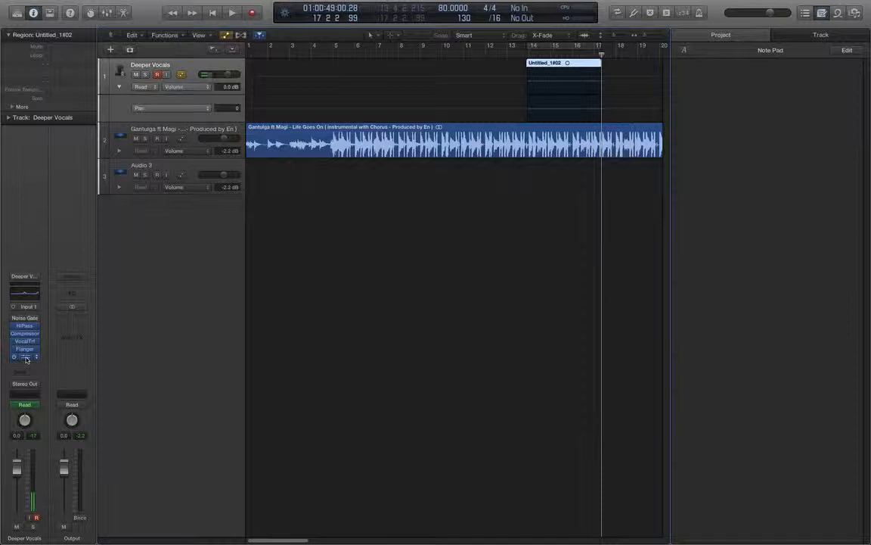
- Open and close the Channel EQ, Vocal Transformer and High Pass Filter plug-in windows to inspect their settings
left_click(25, 356)
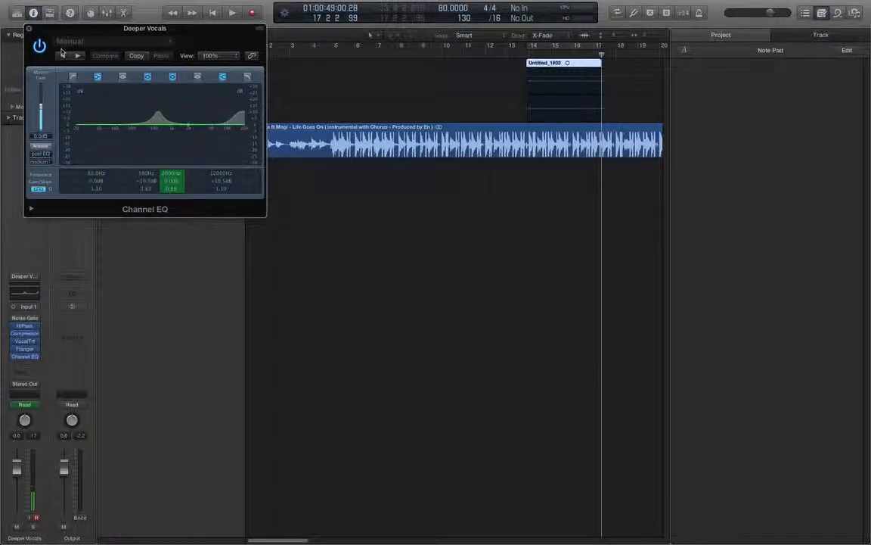
left_click(28, 28)
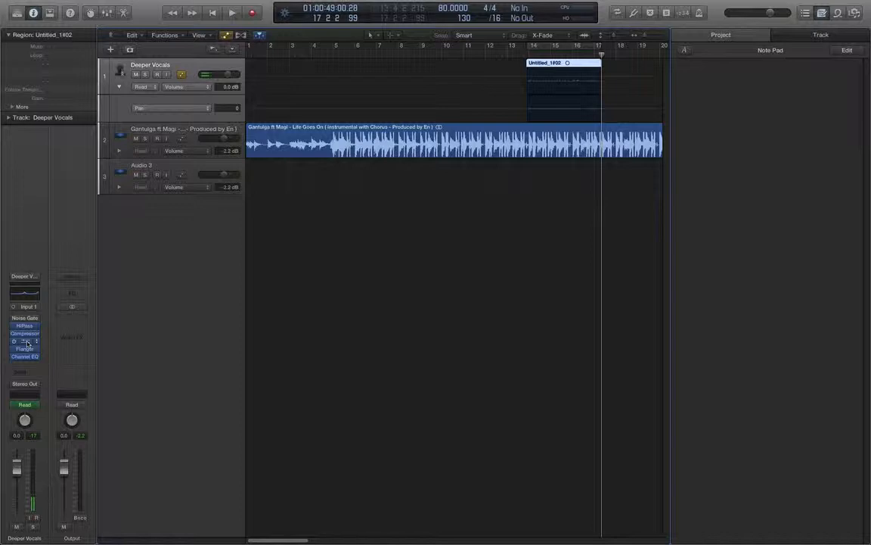
left_click(24, 341)
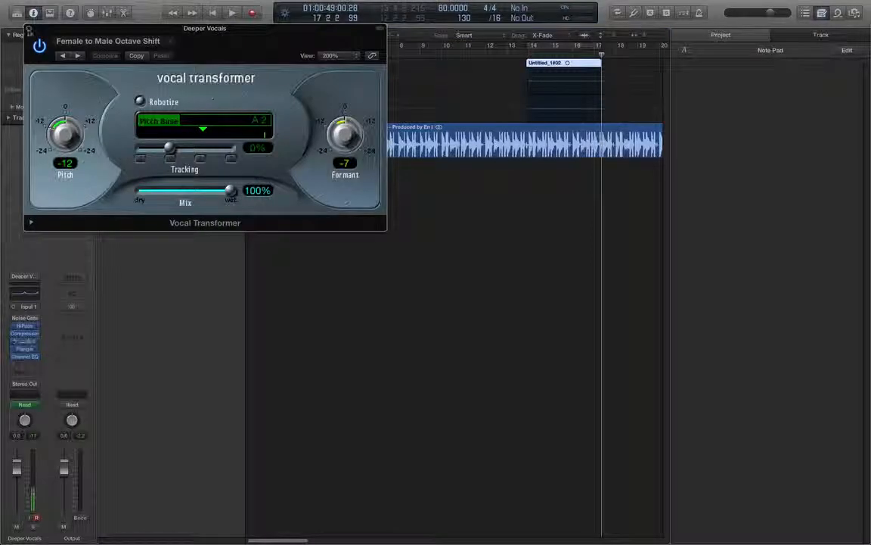
left_click(28, 30)
left_click(24, 325)
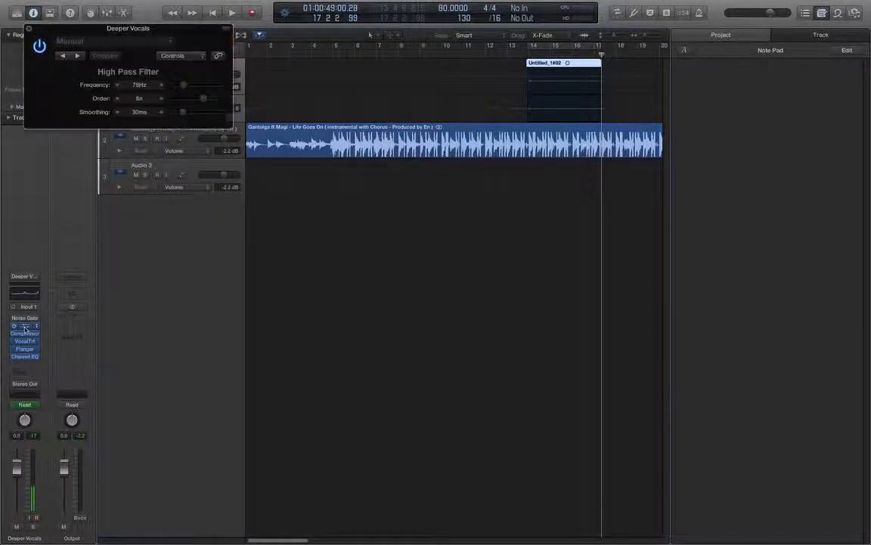
left_click(29, 29)
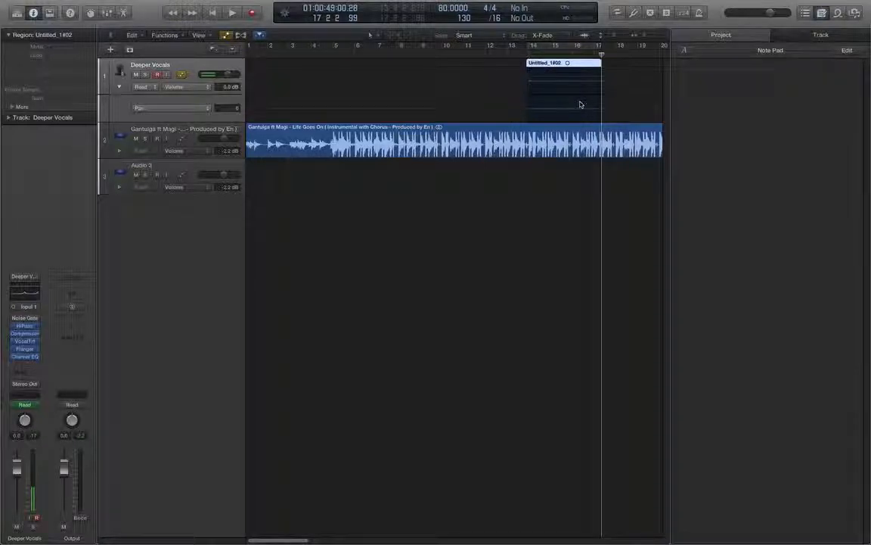
- Split the recorded vocal region at the playhead near bar 15.4 and select both resulting parts
left_click(566, 53)
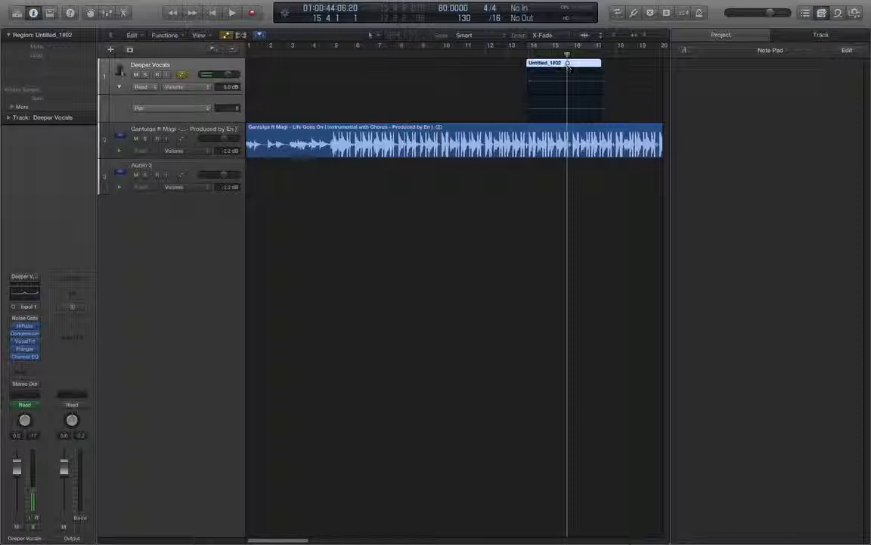
key("super+t")
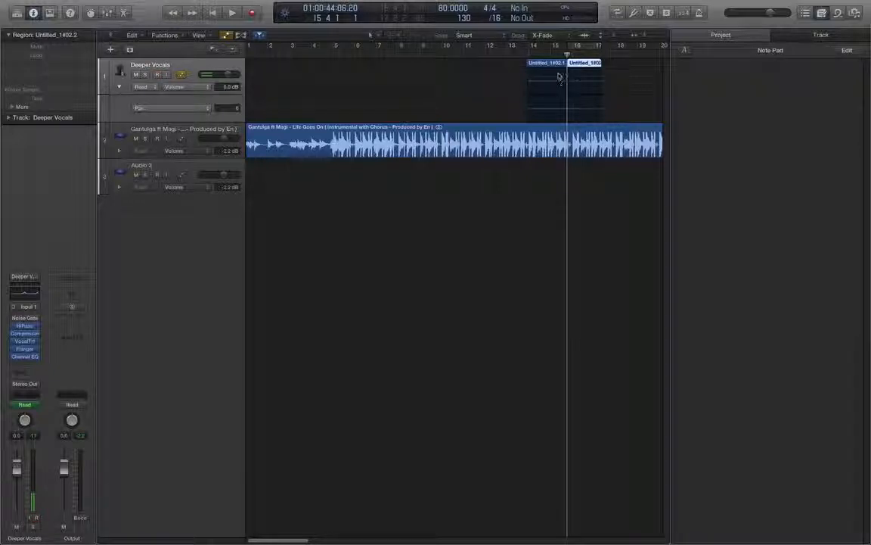
left_click(572, 80)
left_click(559, 66)
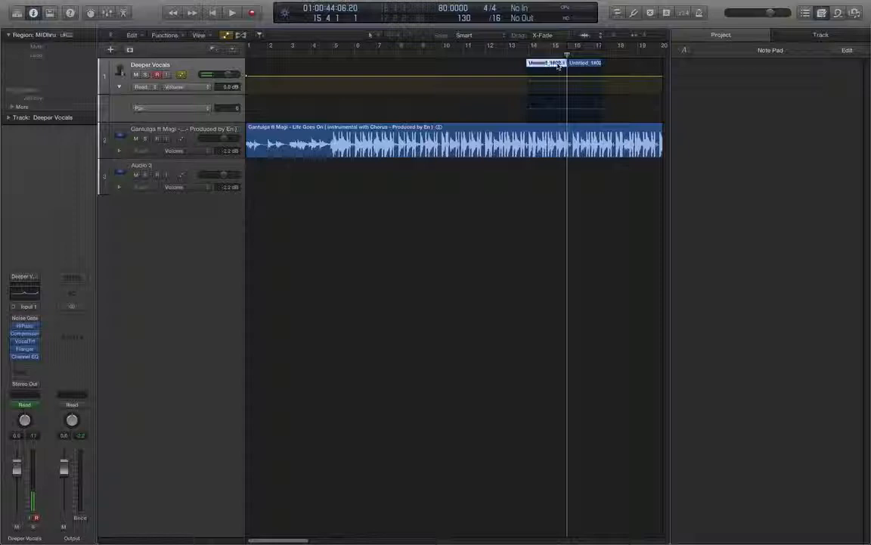
left_click(577, 67, "shift")
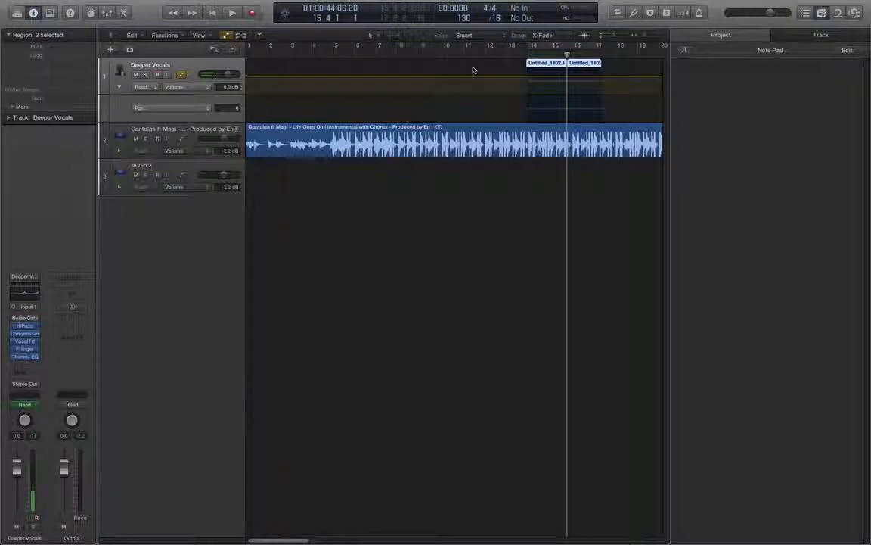
right_click(560, 71)
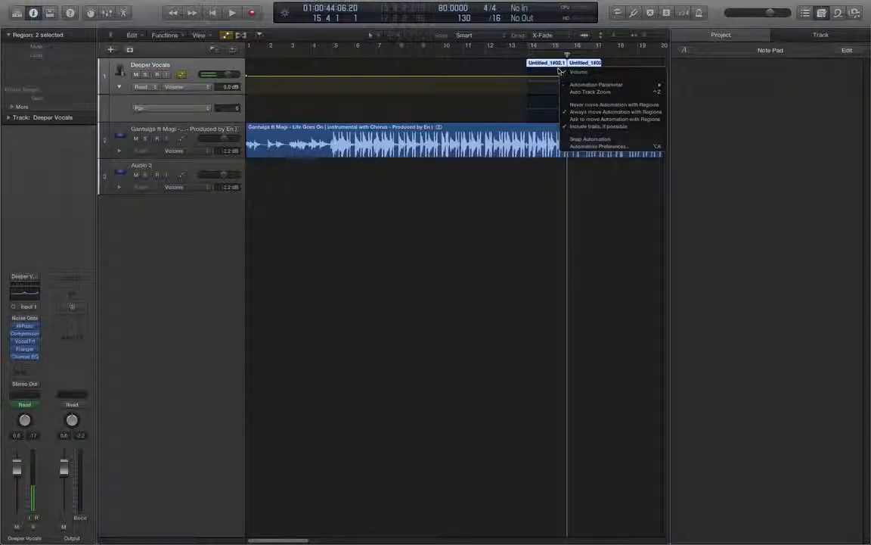
left_click(573, 66)
right_click(572, 64)
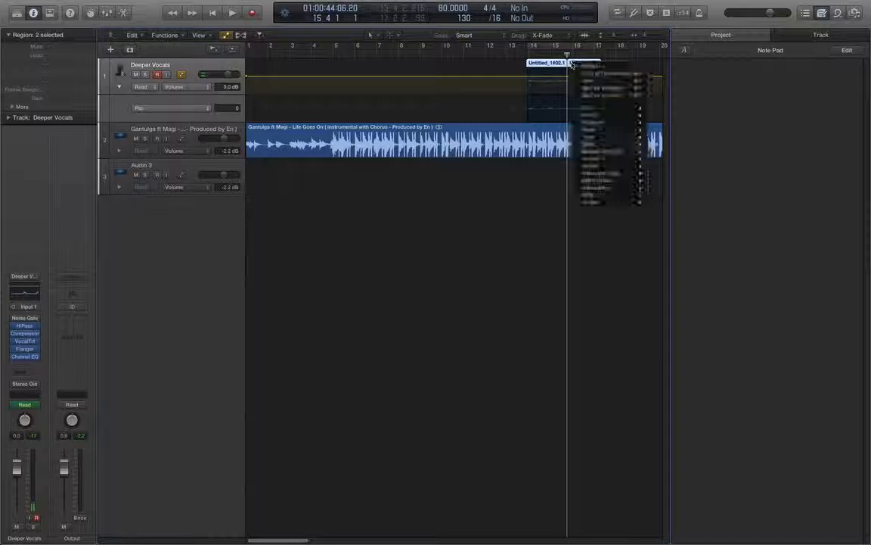
left_click(569, 64)
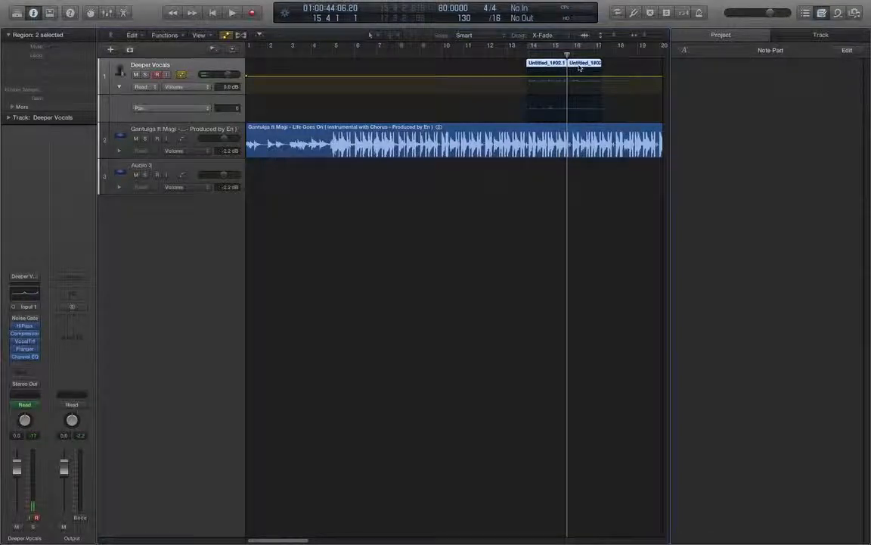
- Split the selected vocal region by playhead using the region's shortcut menu
right_click(580, 68)
left_click(592, 81)
right_click(569, 65)
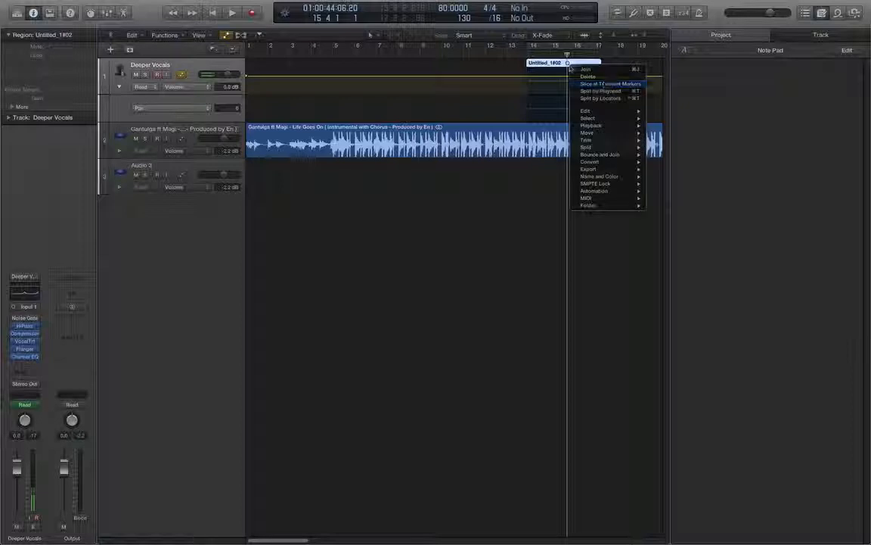
left_click(609, 92)
left_click(579, 77)
right_click(583, 62)
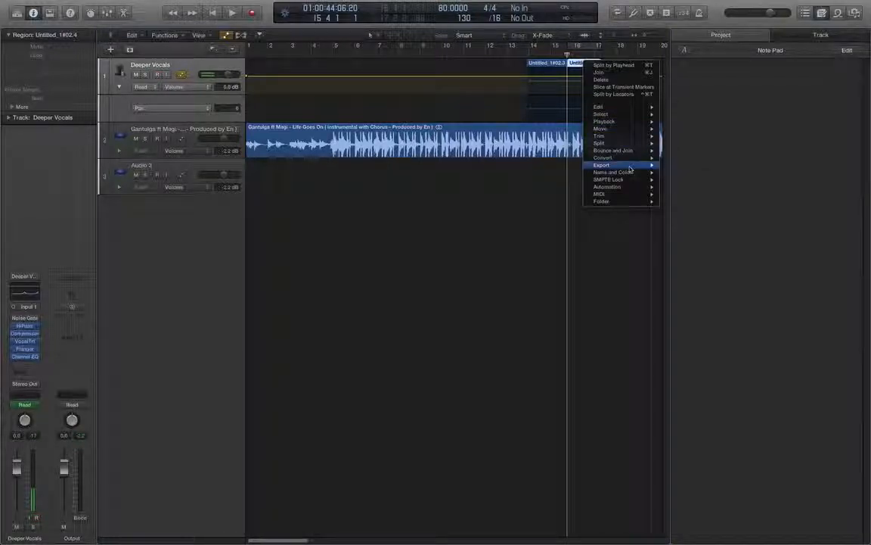
mouse_move(629, 138)
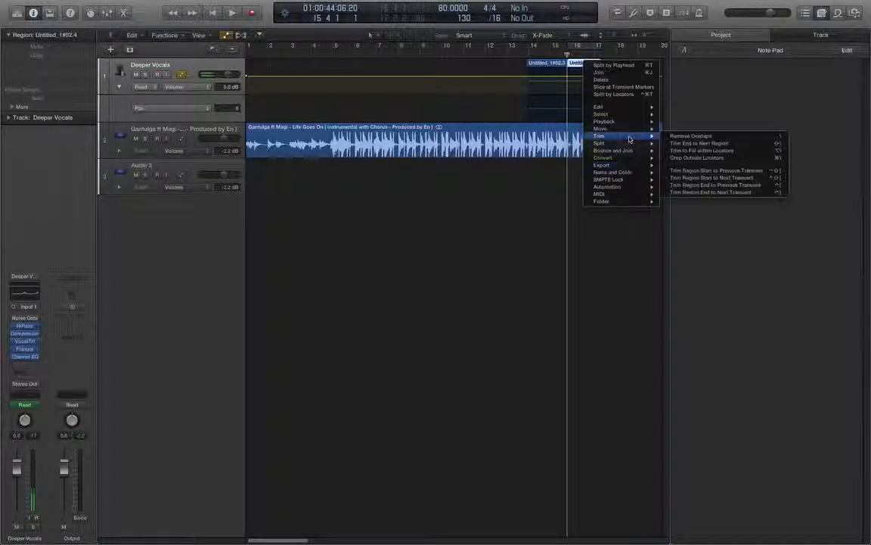
left_click(503, 216)
- Open the beat region in the editor area, view its audio file and the Score editor, then close the editor
left_click_drag(476, 132, 478, 133)
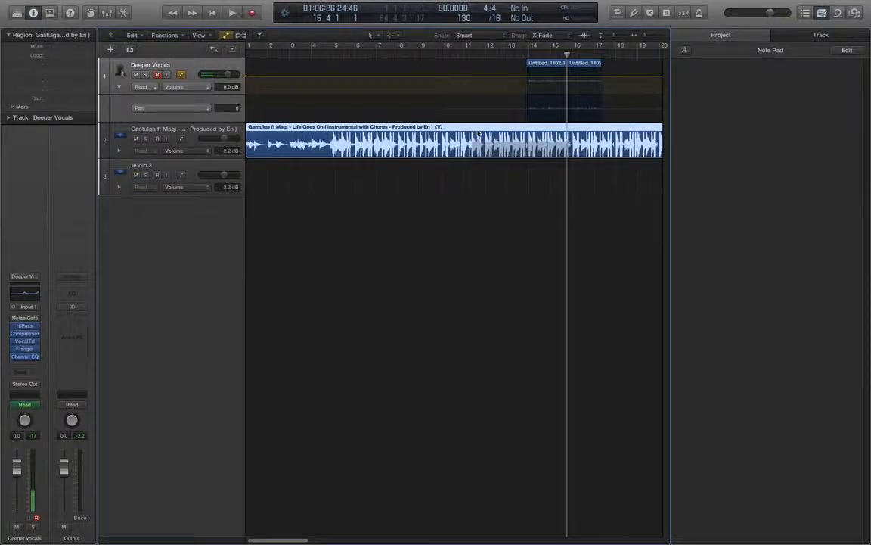
double_click(478, 133)
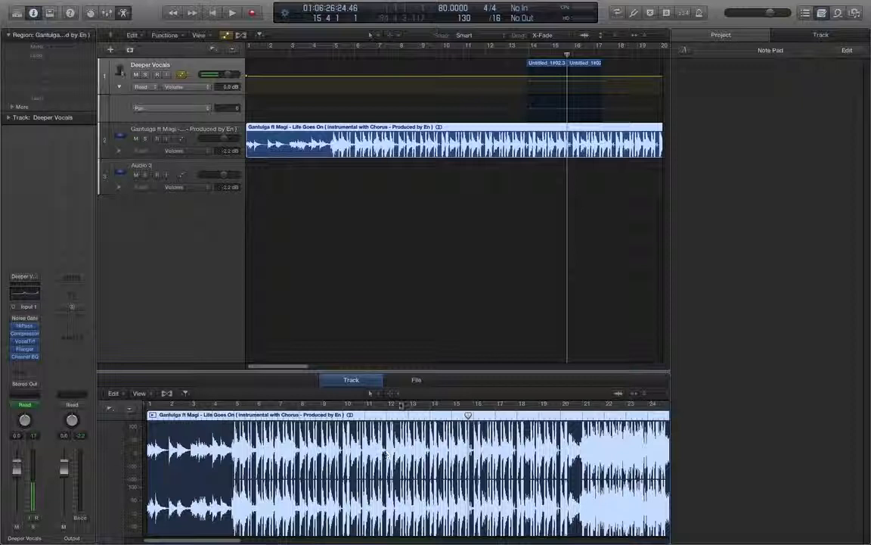
left_click(415, 380)
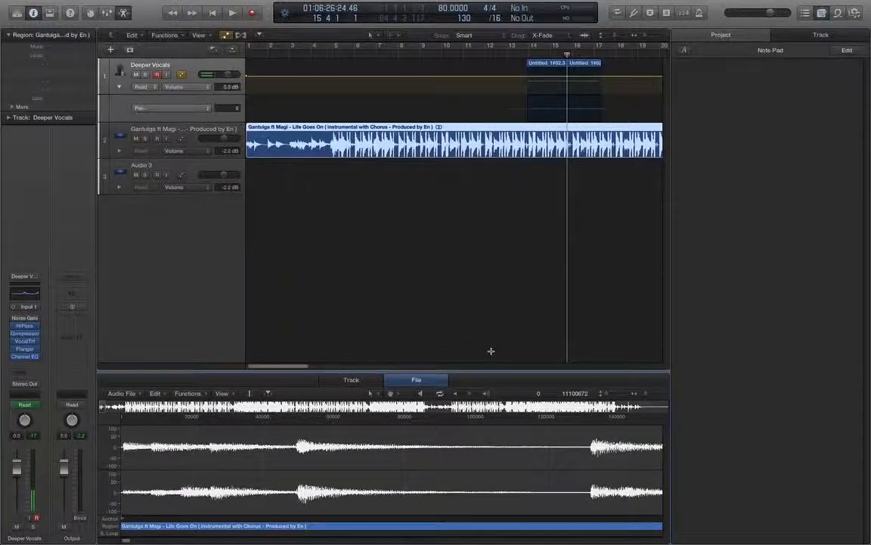
key("n")
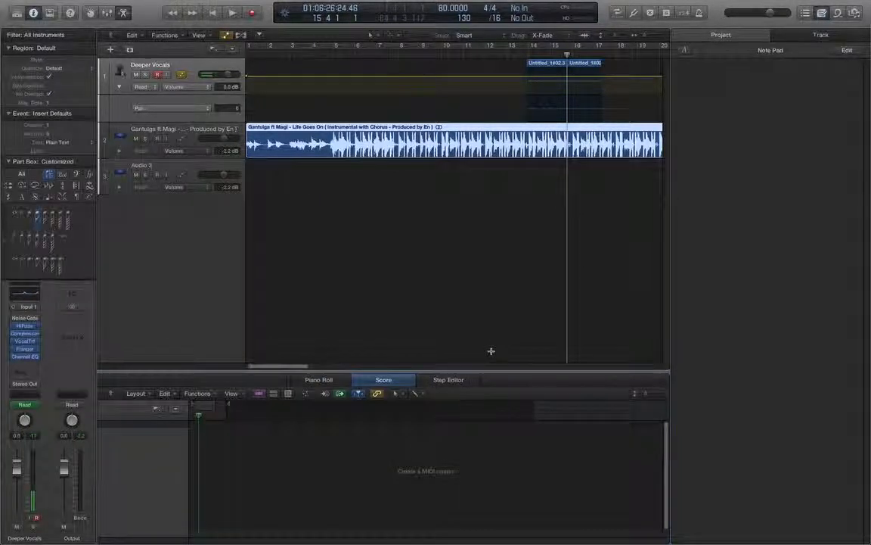
key("n")
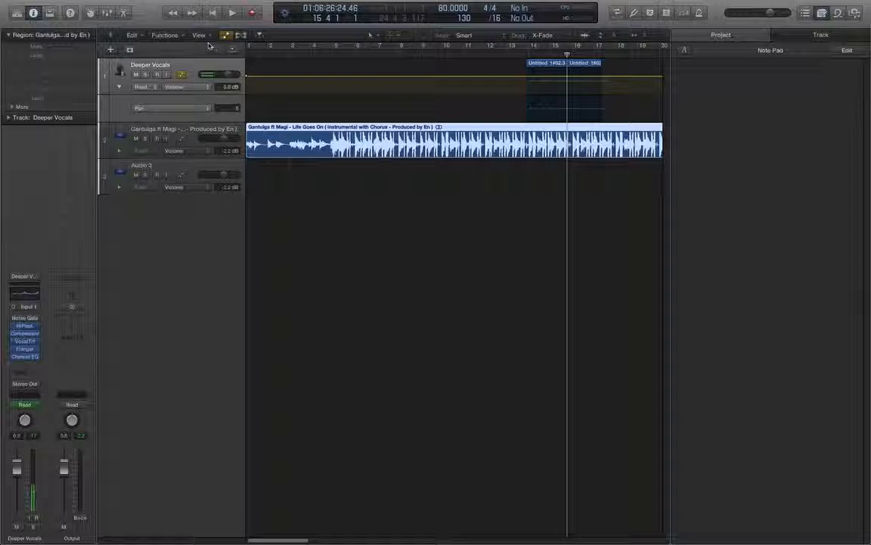
- Return the playhead to the project start and play the project briefly
left_click(213, 14)
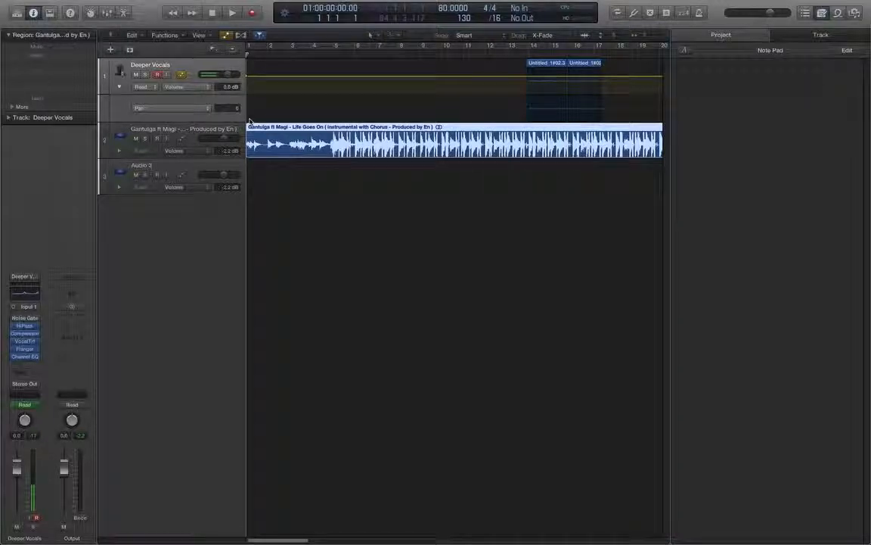
key("space")
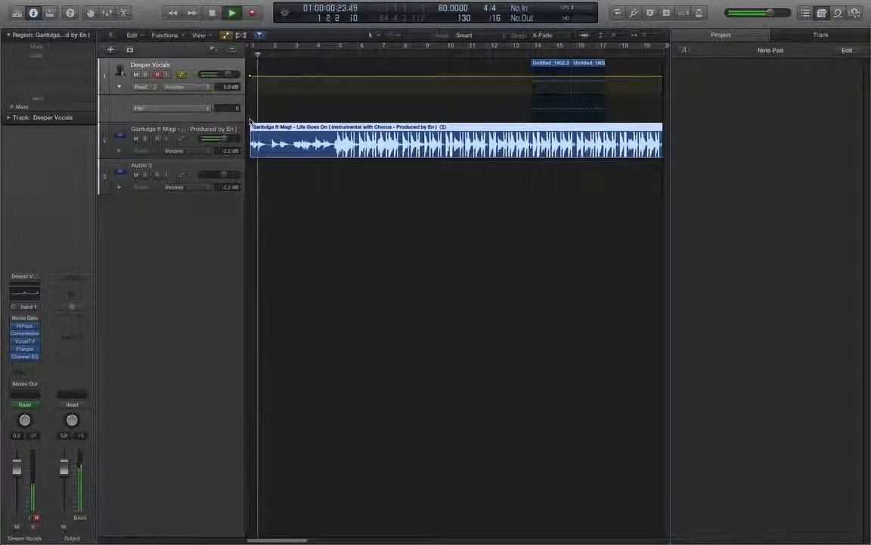
key("space")
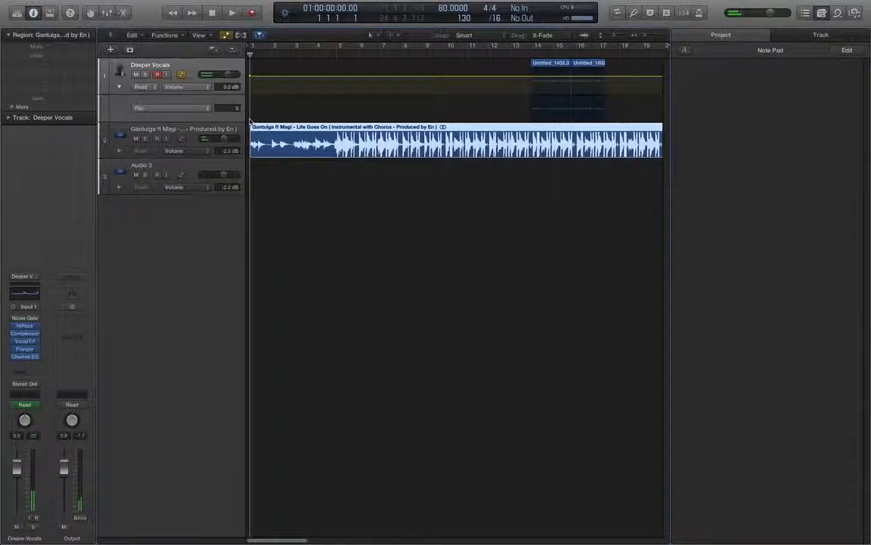
- Undo the last edit
key("Right")
key("super+z")
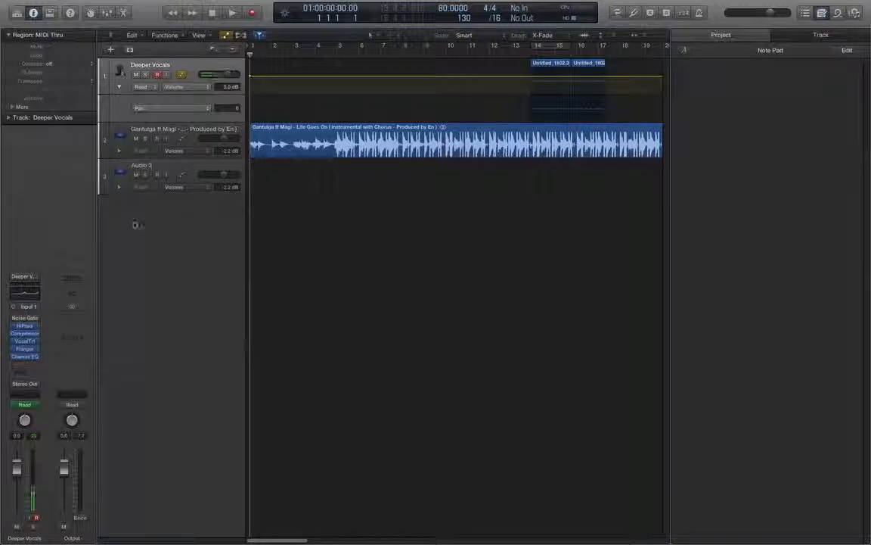
mouse_move(59, 4)
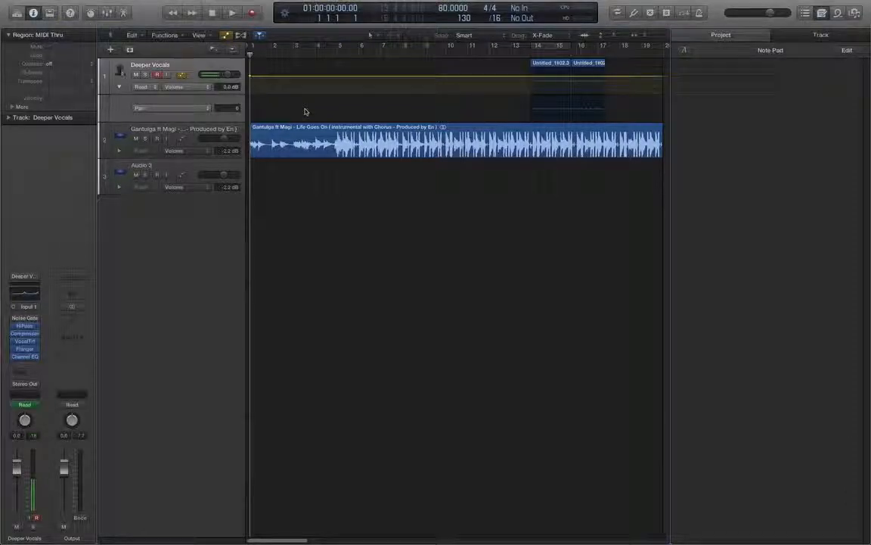
- Enable Cycle mode over bar 14 and play back the cycled section
key("c")
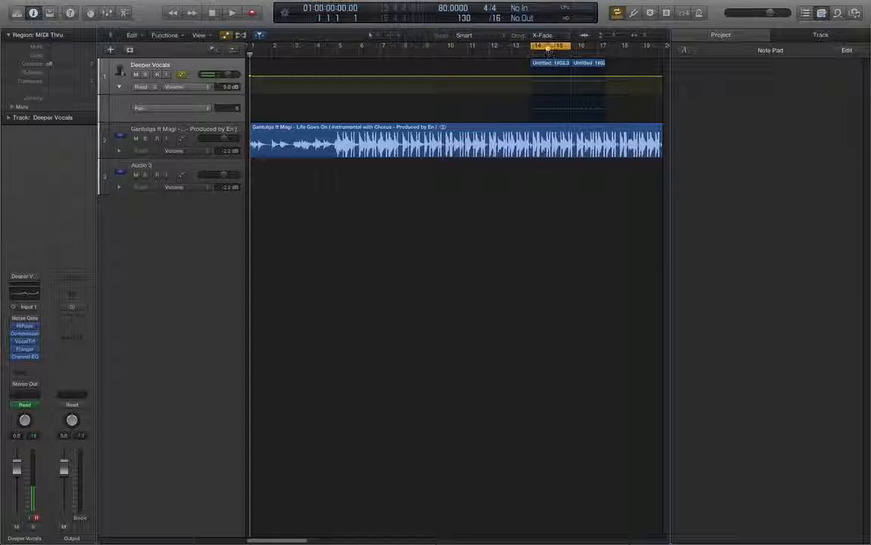
key("space")
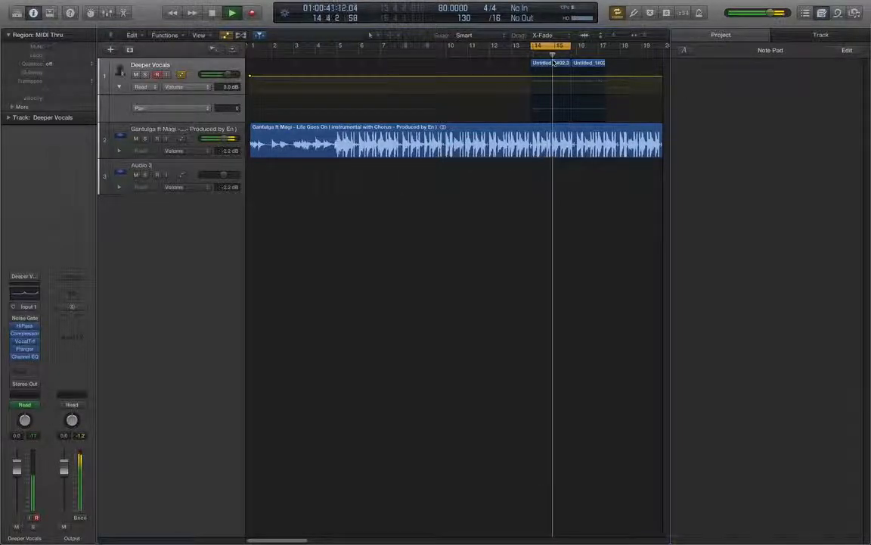
key("space")
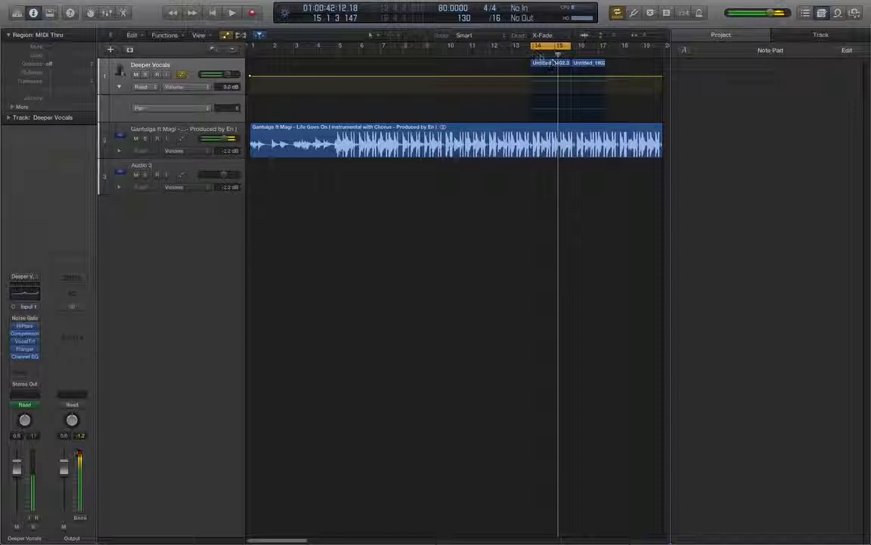
left_click_drag(532, 49, 534, 53)
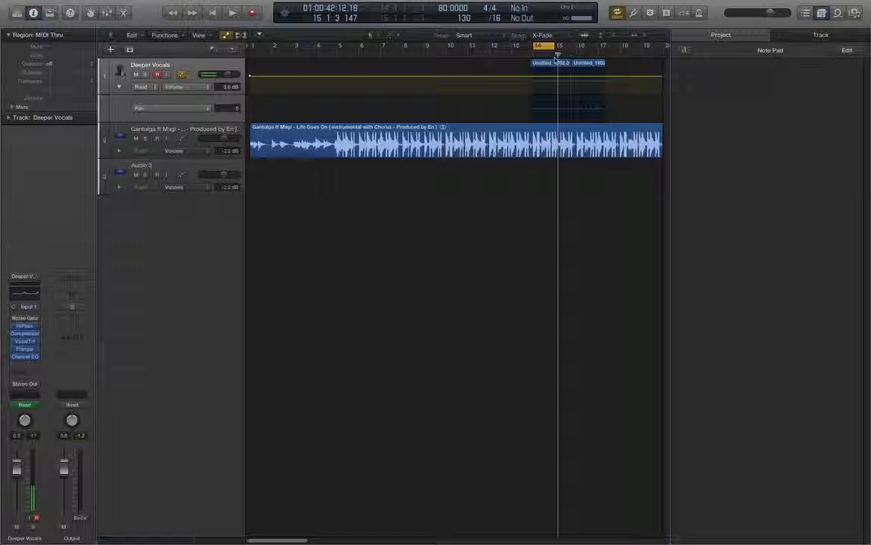
- Play the cycled section again and stop playback
key("space")
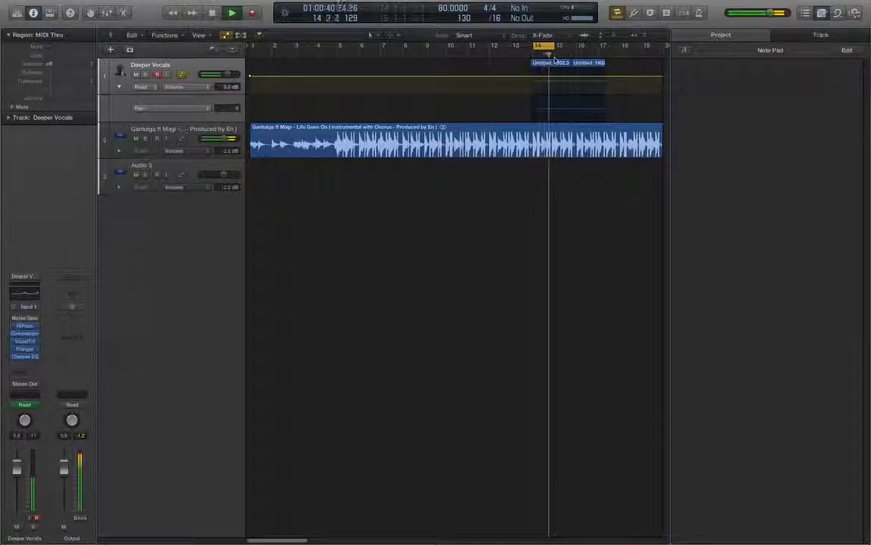
key("space")
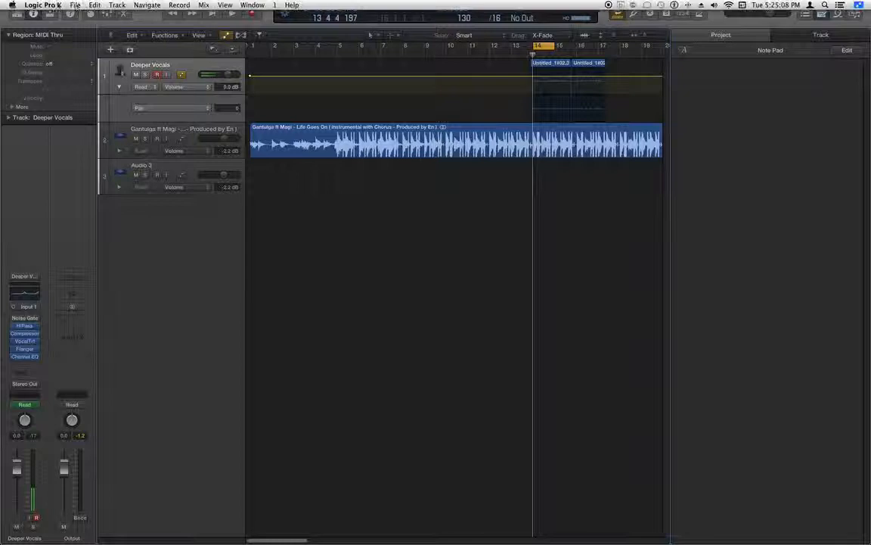
- Open Bounce for the project section as MP3 and enable ID3 tags, entering the artist's name in the ID3 settings
left_click(73, 5)
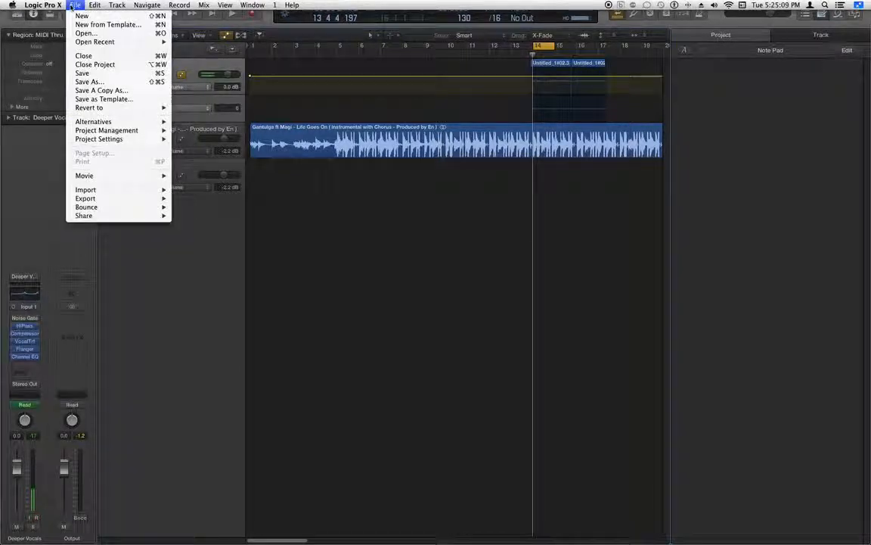
mouse_move(111, 207)
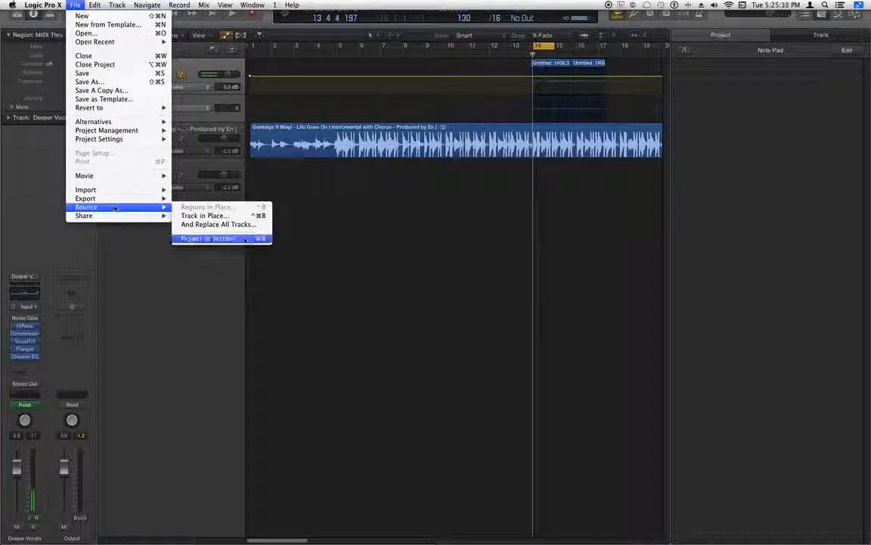
left_click(208, 239)
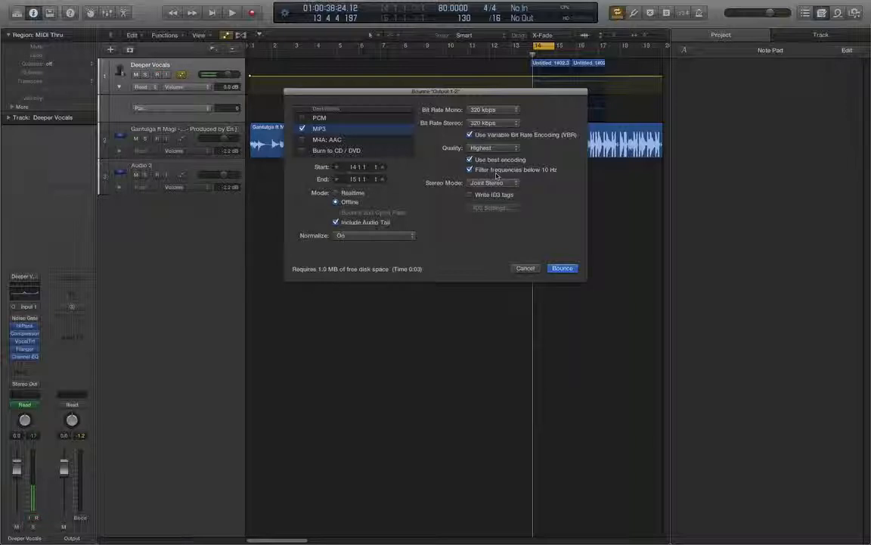
left_click(470, 195)
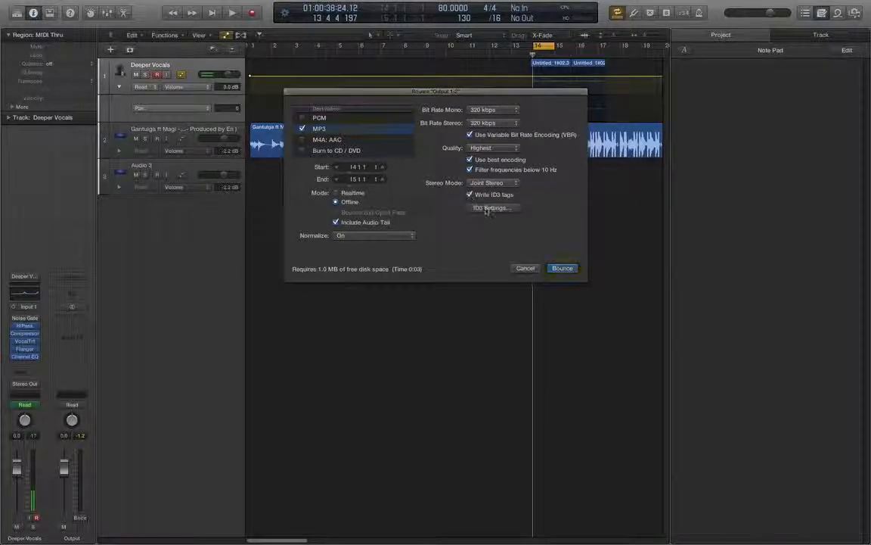
left_click(491, 207)
left_click(387, 171)
type("damian")
key("Return")
left_click(480, 289)
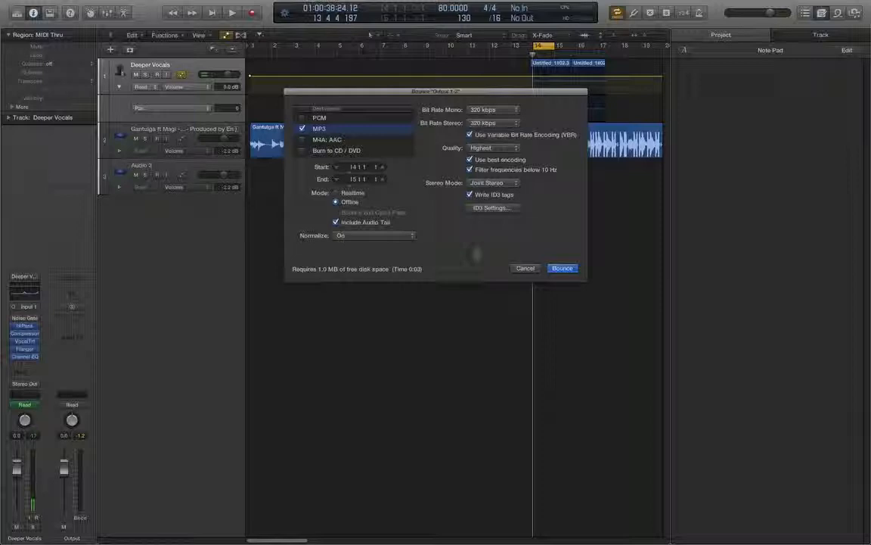
- Compare the PCM and MP3 destination settings and review the mono bit rate options
left_click(325, 118)
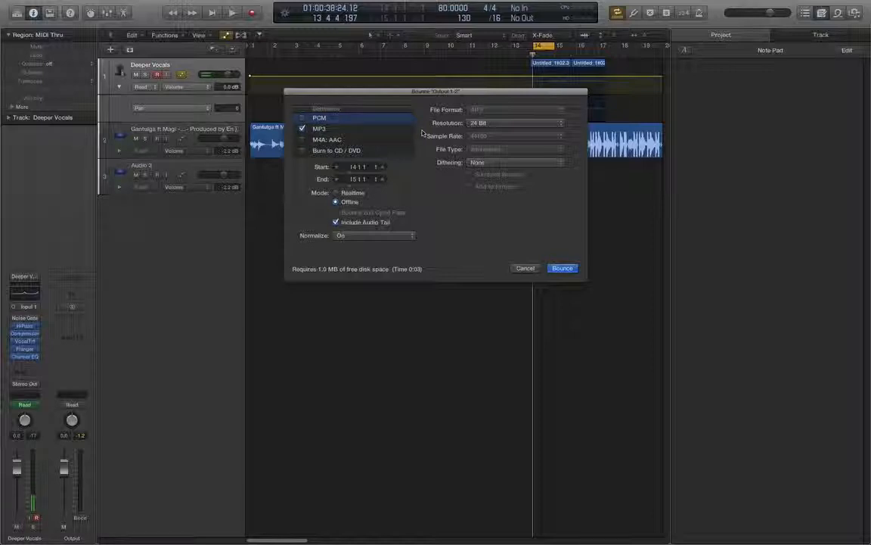
left_click(340, 133)
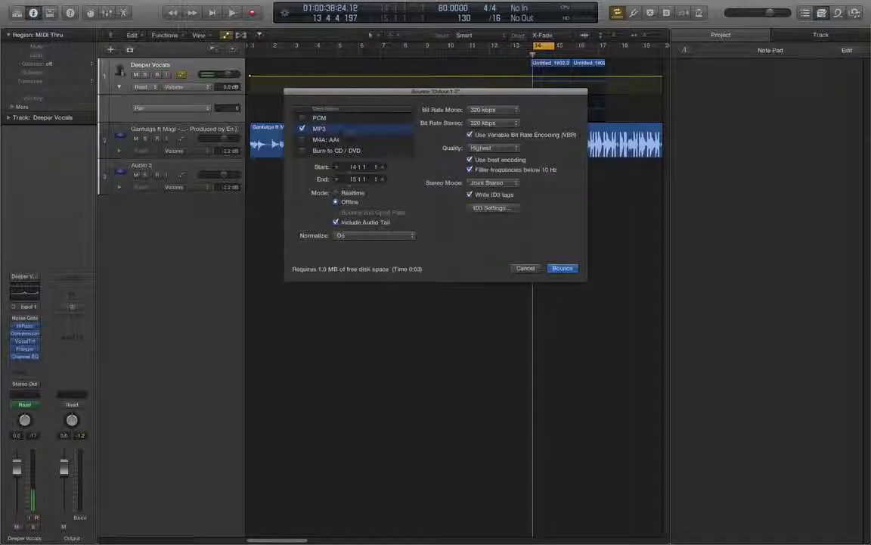
left_click(488, 111)
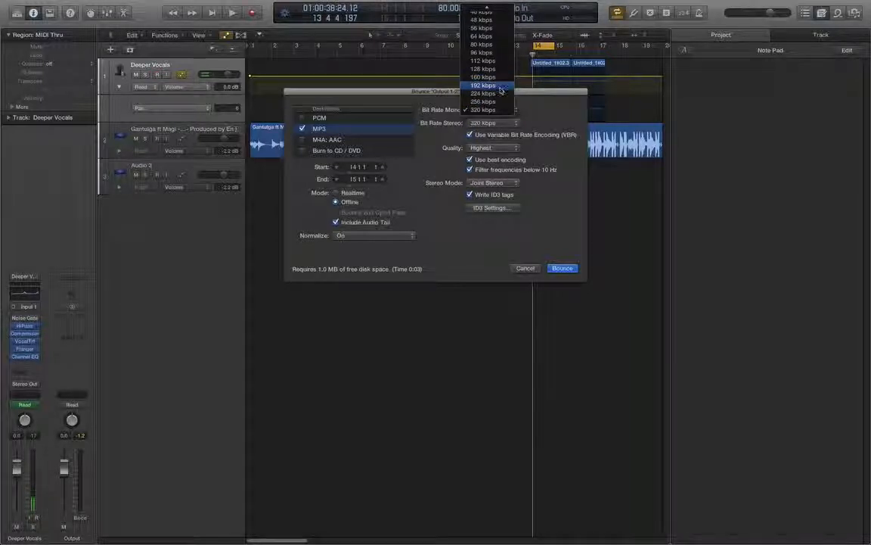
left_click(484, 109)
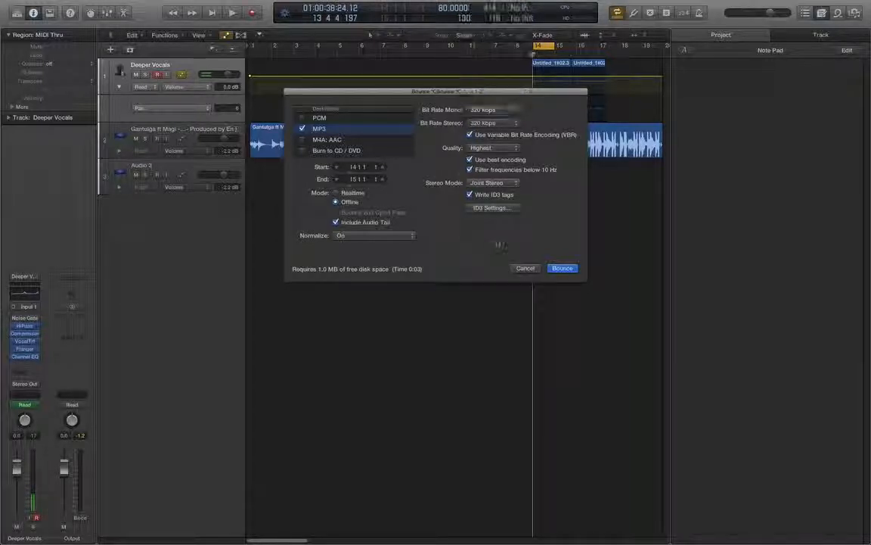
- Start the bounce, browse the save locations, and cancel the save dialog
left_click(564, 268)
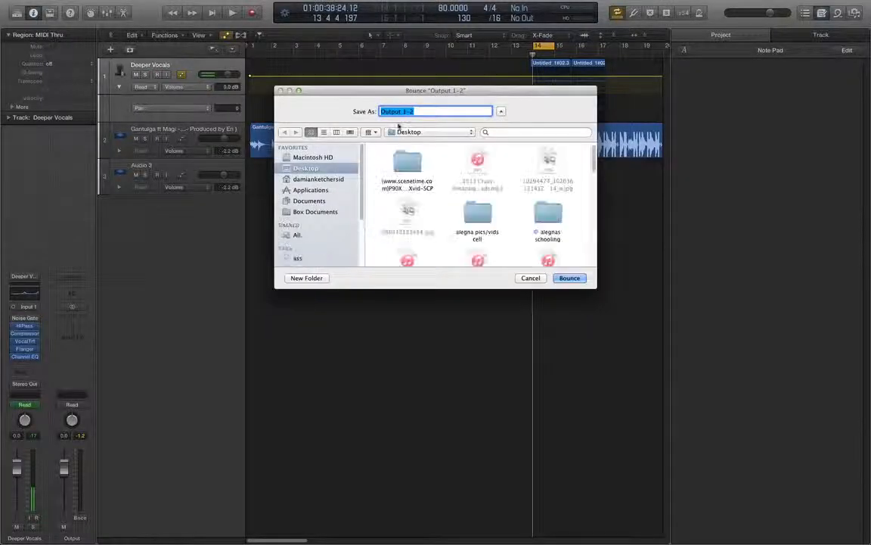
left_click(432, 132)
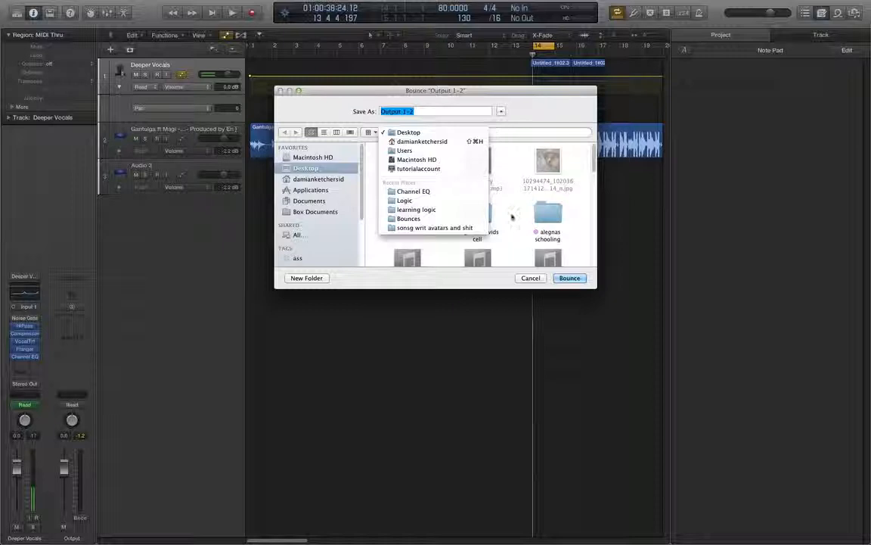
left_click(533, 278)
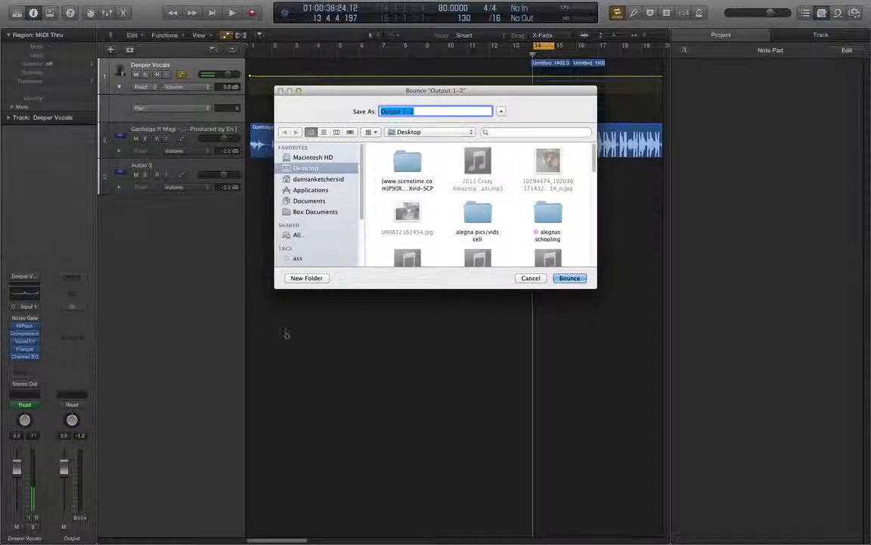
left_click(529, 278)
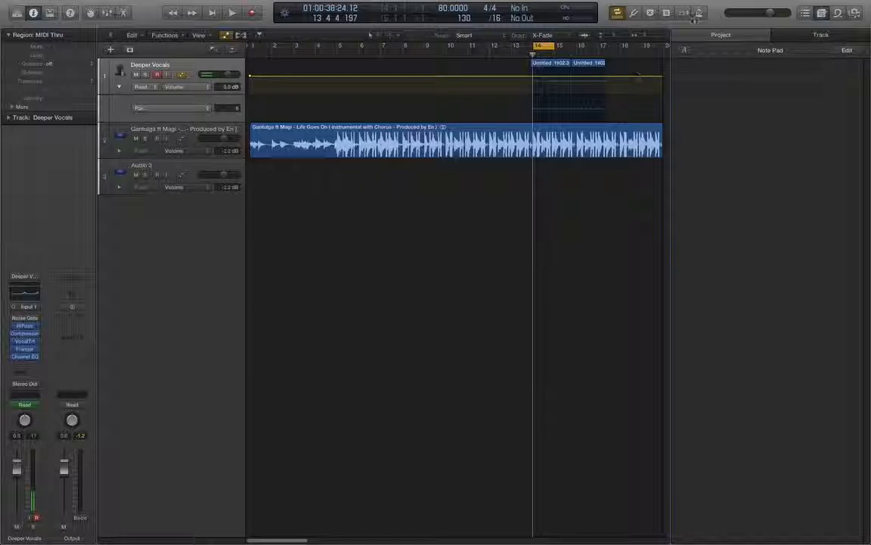
- Show the global Marker track and add a marker at the project start
left_click(617, 13)
left_click(618, 14)
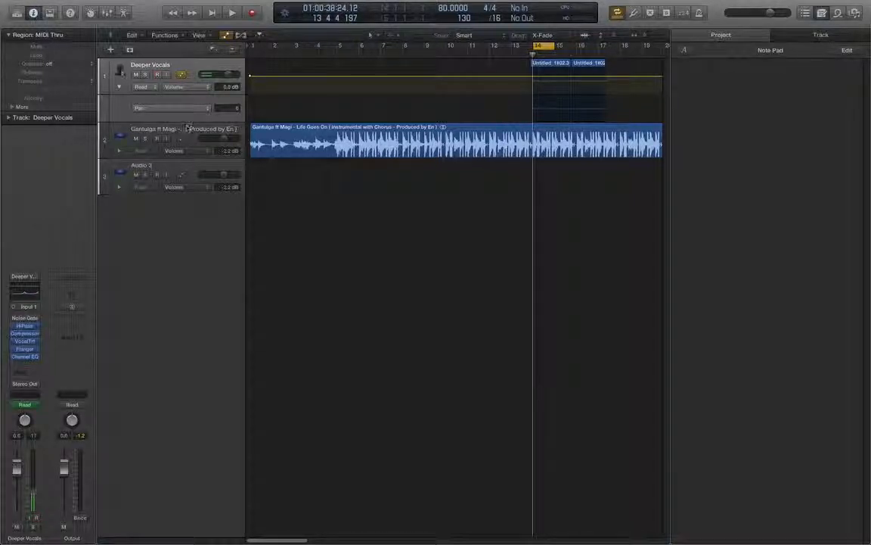
left_click(214, 51)
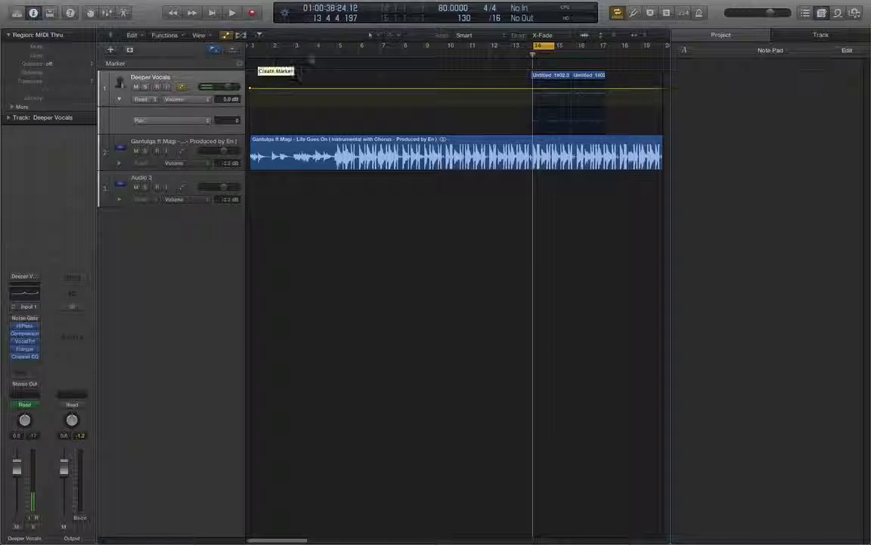
left_click(251, 56)
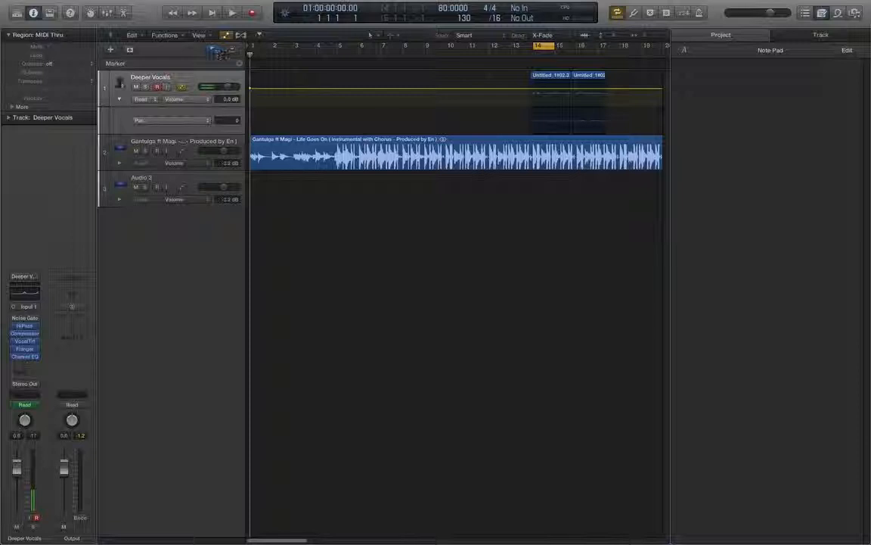
left_click(239, 64)
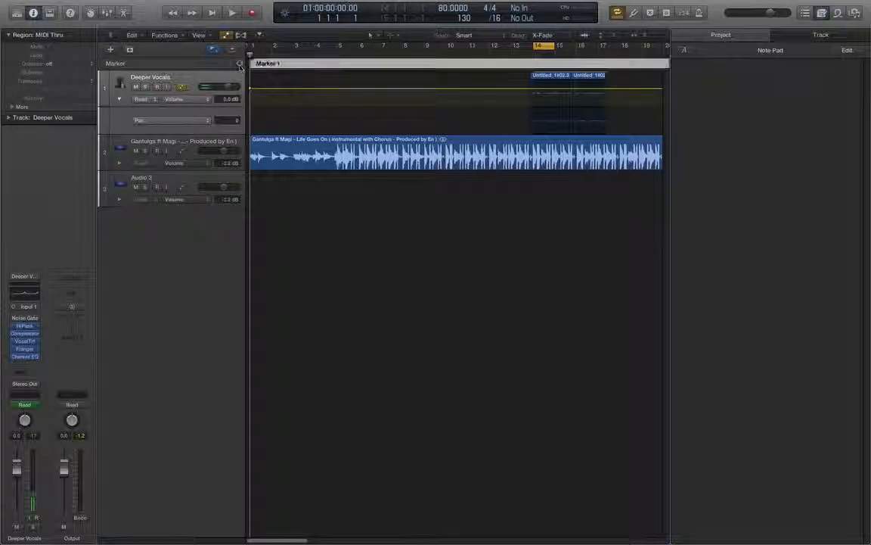
- Play from the start and add markers at bar 9 and bar 32
key("space")
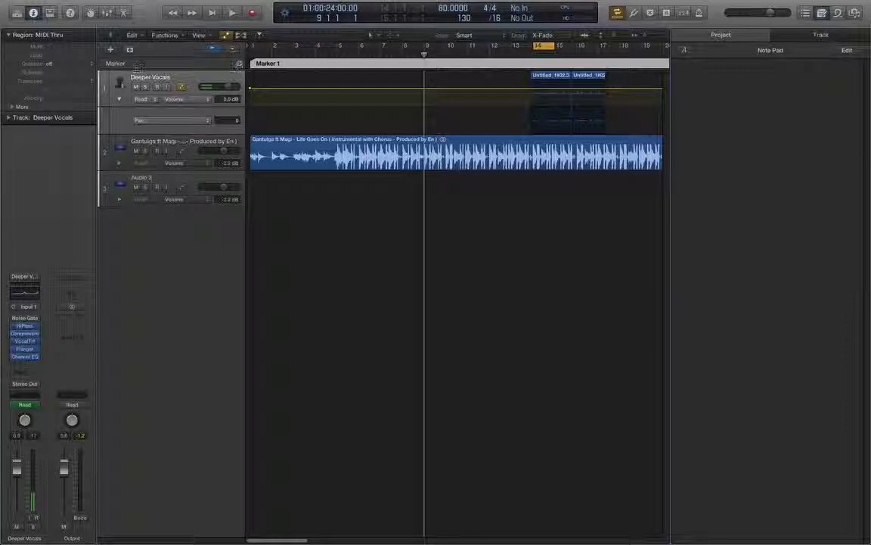
left_click(239, 65)
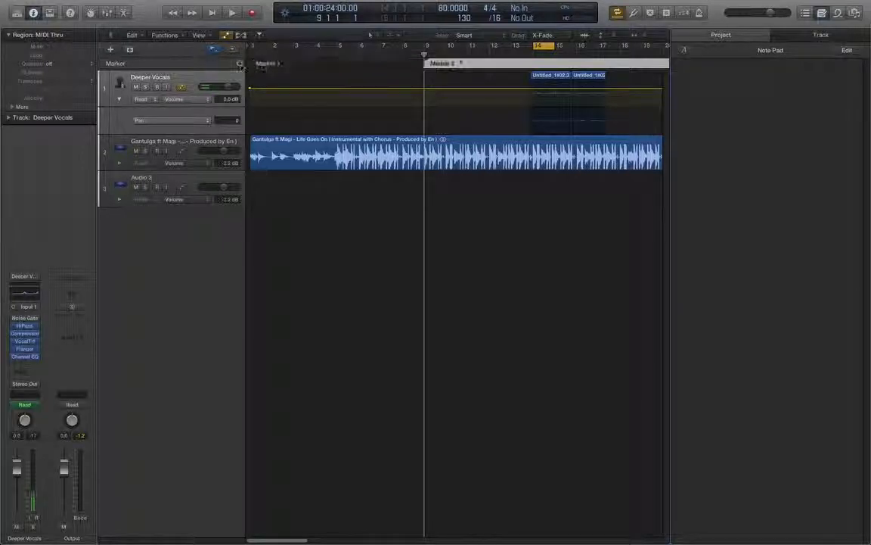
left_click_drag(433, 58, 609, 58)
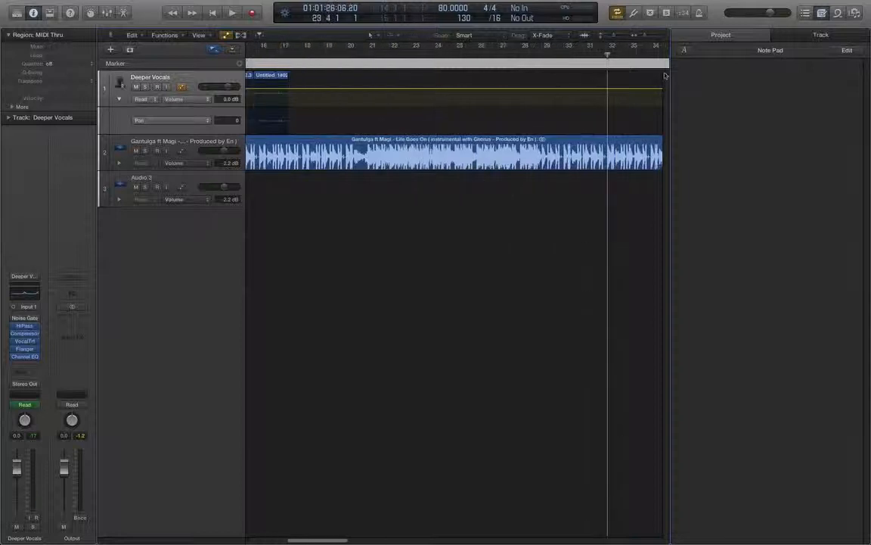
left_click(239, 64)
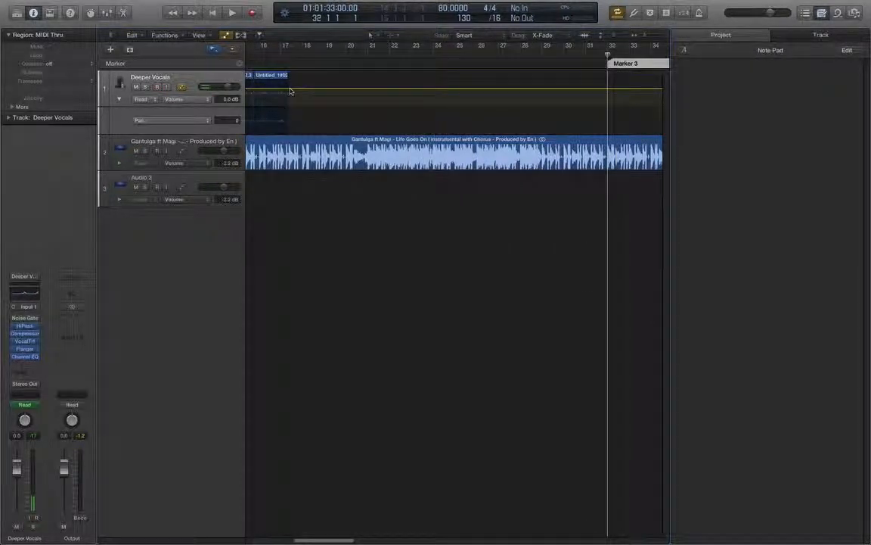
- Rename the marker at bar 32 with a custom name
double_click(625, 62)
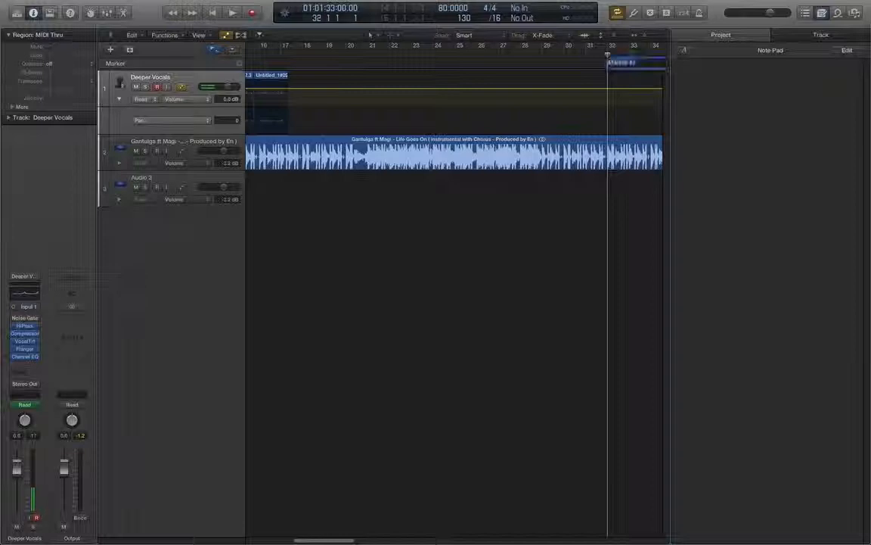
key("Return")
type("nigga")
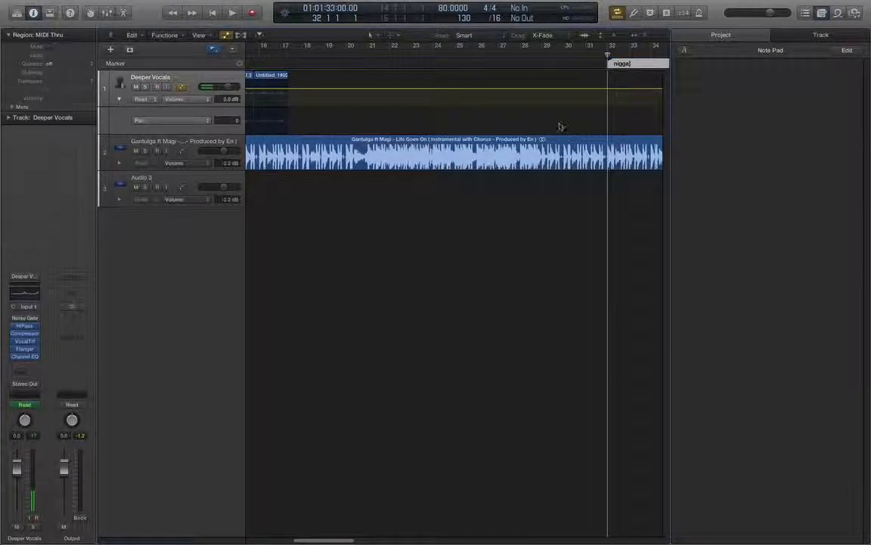